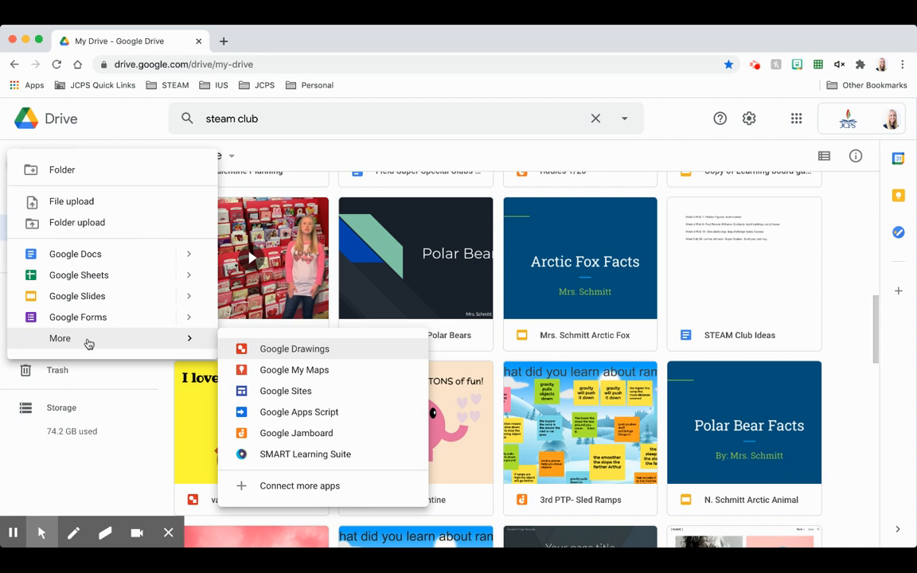
Create a new Google Drawing and title it with the teacher's surname followed by "Valentine".
click(270, 349)
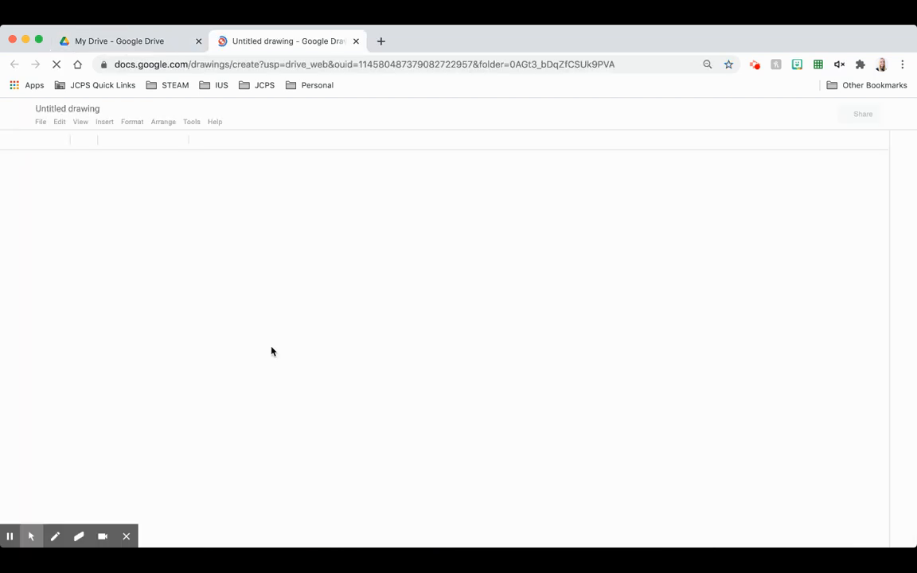
click(91, 108)
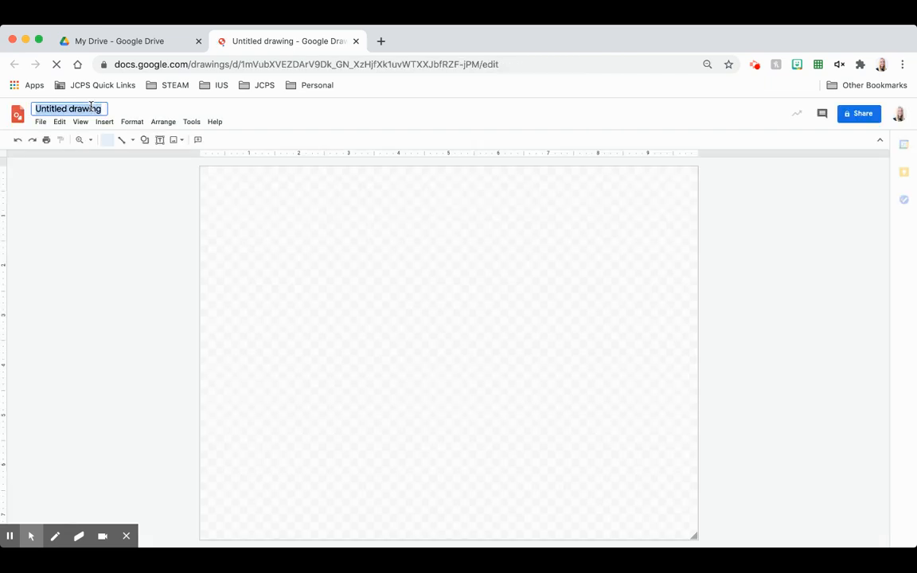
text(Schmitt Val)
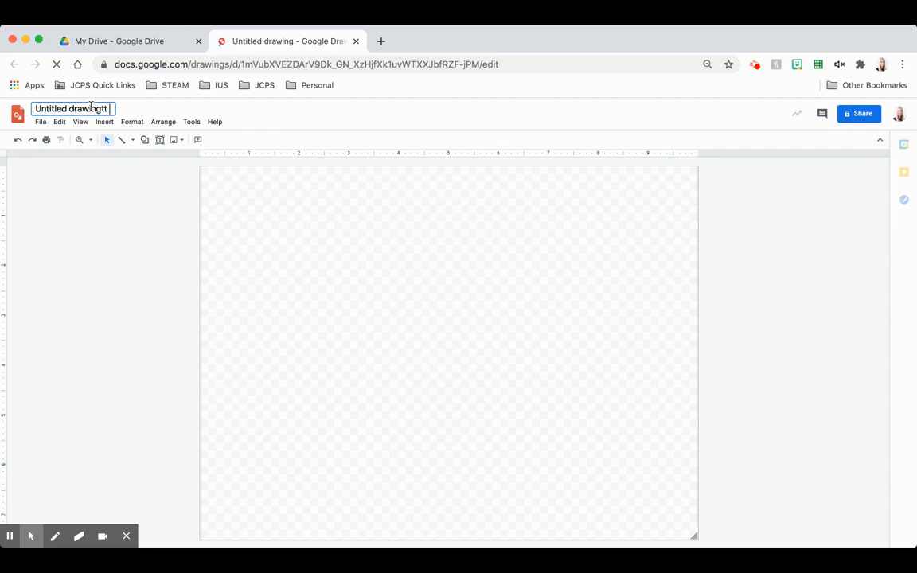
text(en)
key(BackSpace)
key(BackSpace)
key(BackSpace)
key(BackSpace)
key(BackSpace)
key(BackSpace)
key(BackSpace)
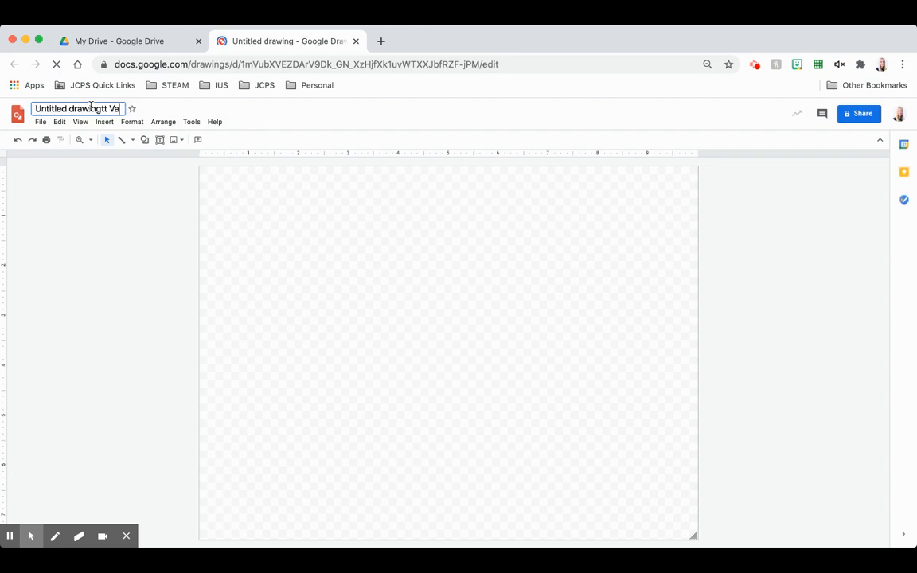
key(BackSpace)
key(BackSpace)
key(BackSpace)
key(BackSpace)
key(BackSpace)
key(BackSpace)
key(BackSpace)
key(BackSpace)
key(BackSpace)
key(BackSpace)
key(BackSpace)
key(BackSpace)
key(BackSpace)
key(BackSpace)
key(BackSpace)
key(BackSpace)
key(BackSpace)
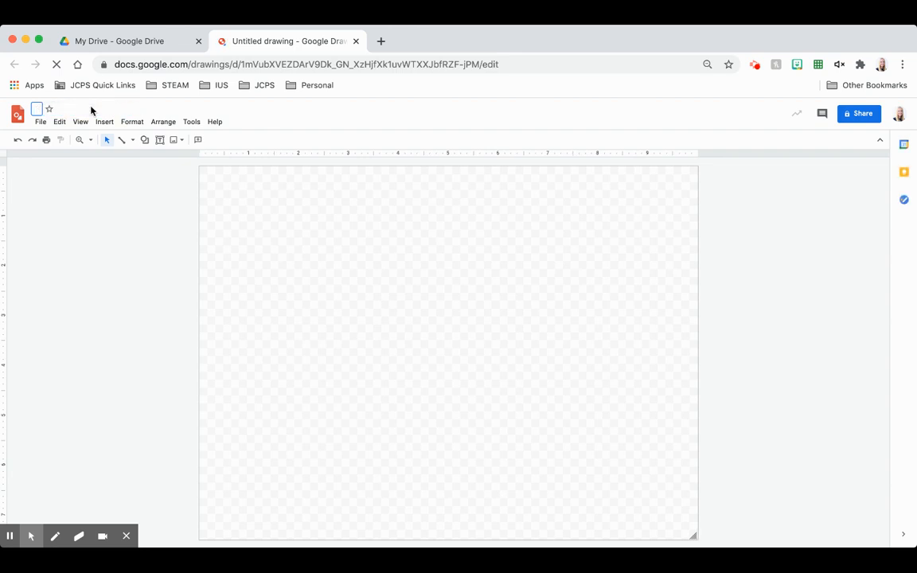
text(Schmitt V)
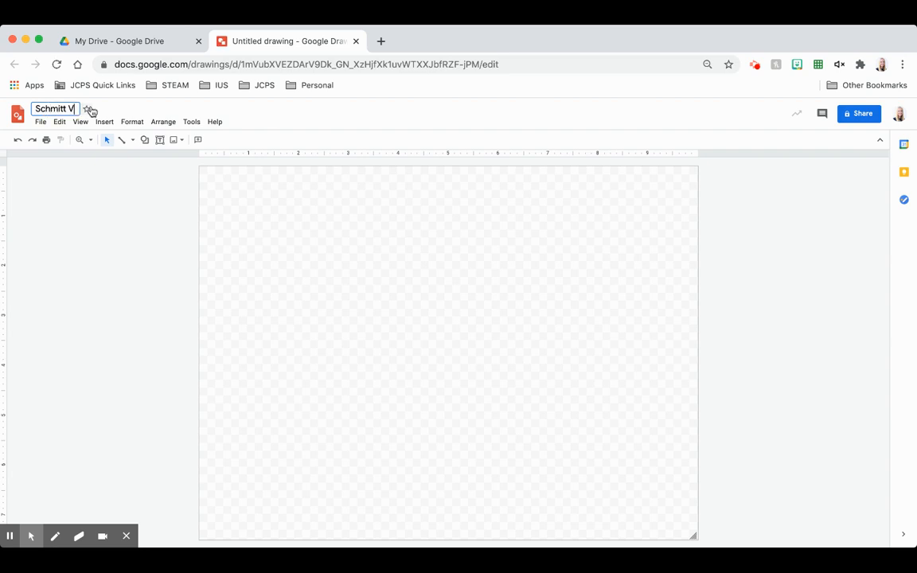
text(alentine)
key(Return)
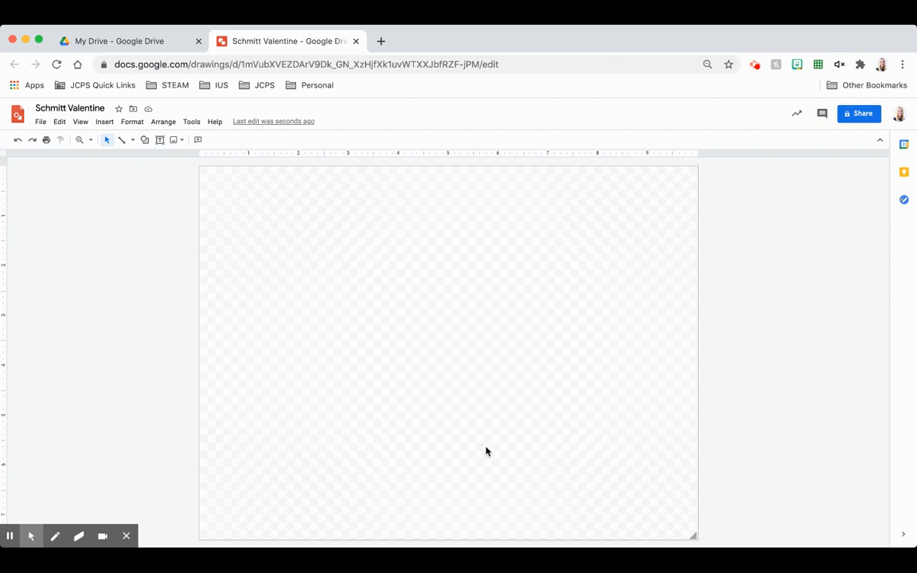
Apply a light orange top-to-bottom gradient to the drawing's background.
right_click(449, 328)
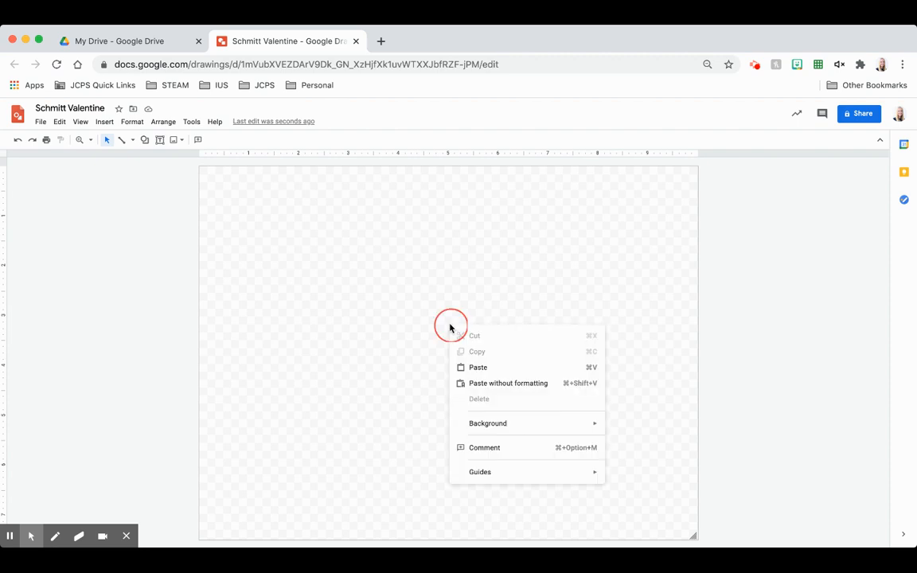
click(521, 426)
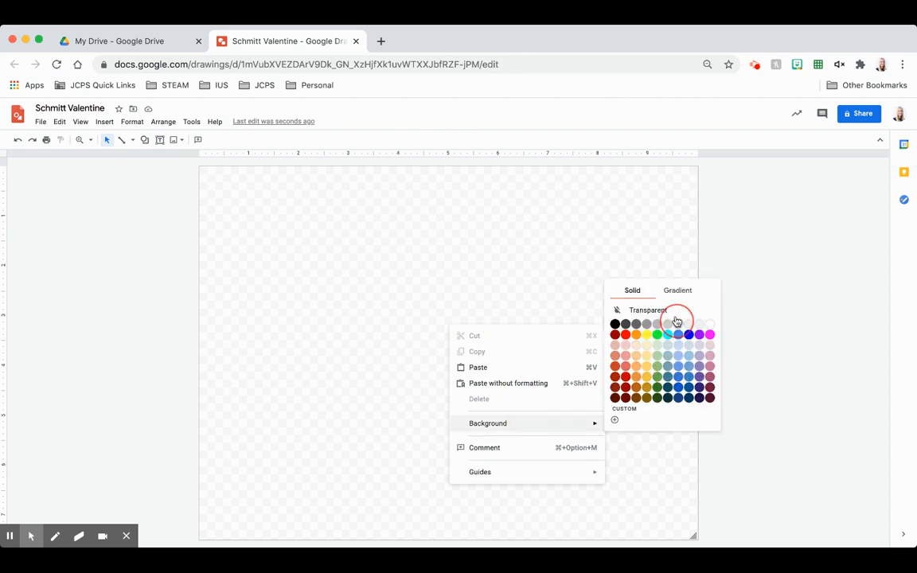
click(677, 290)
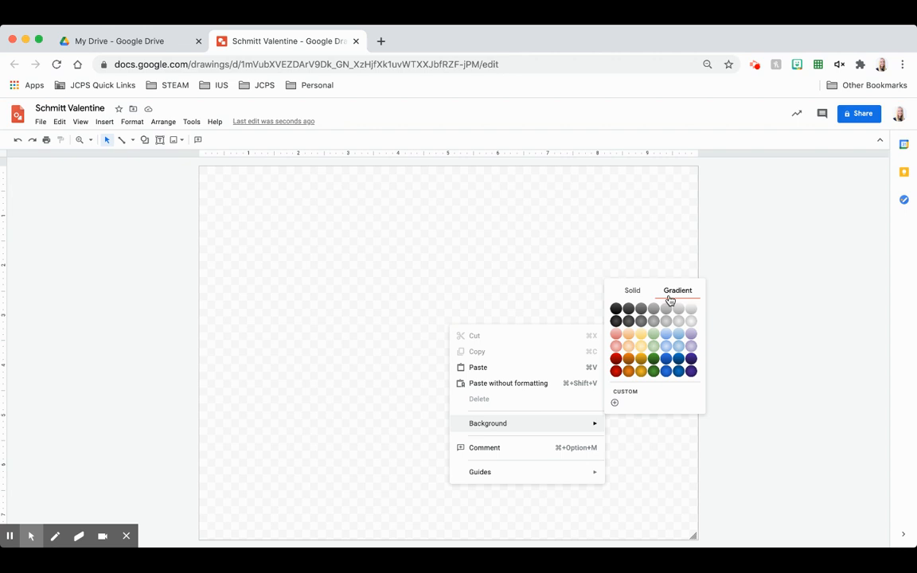
click(628, 345)
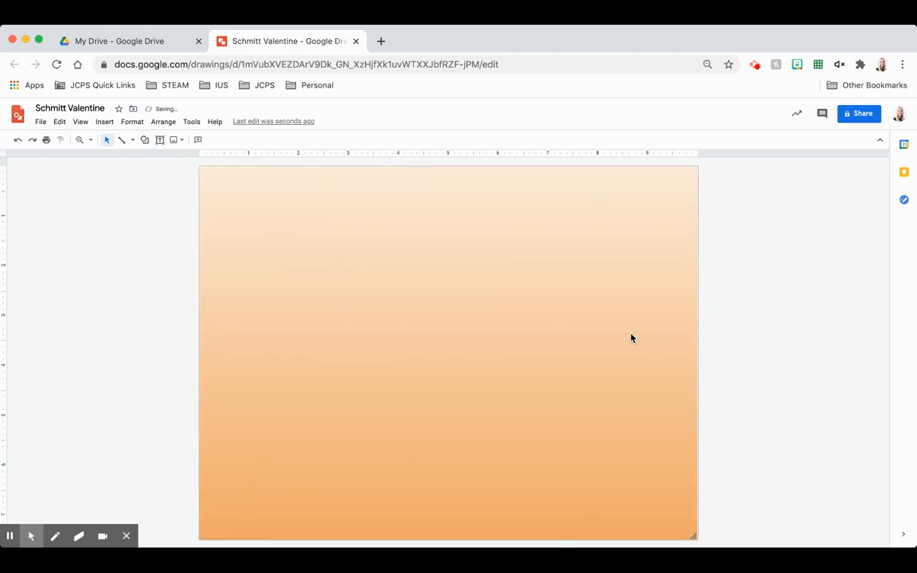
Set the drawing's background to a custom solid grey, #a39a9aff.
right_click(554, 355)
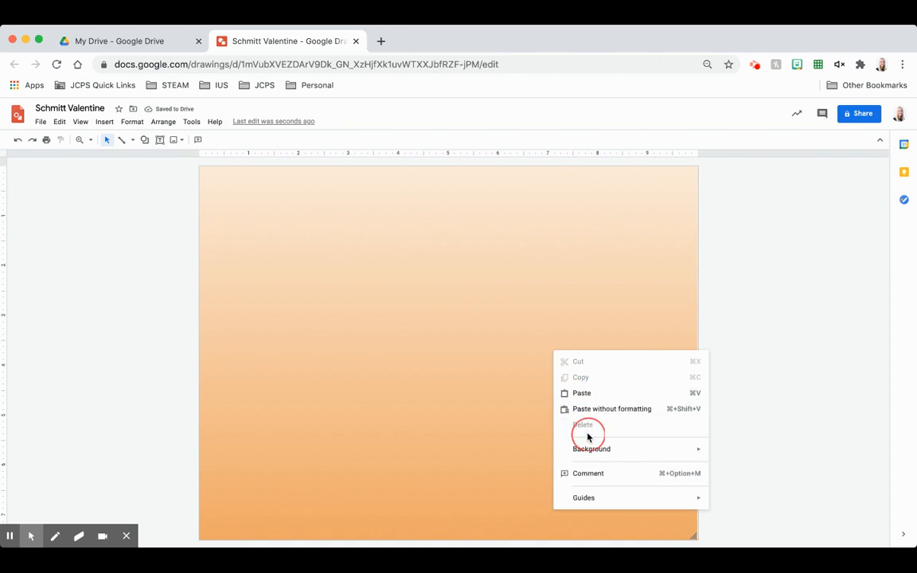
mouse_move(592, 447)
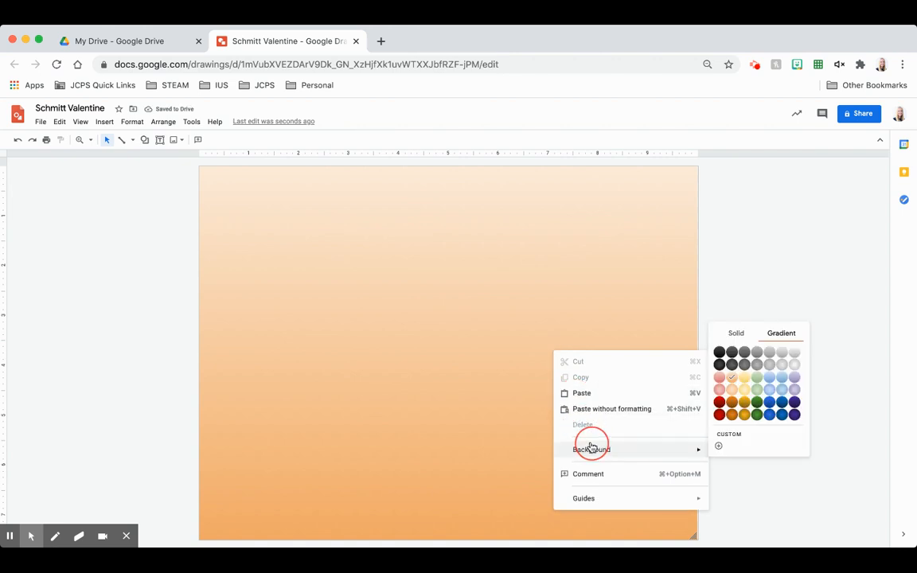
click(736, 334)
click(736, 453)
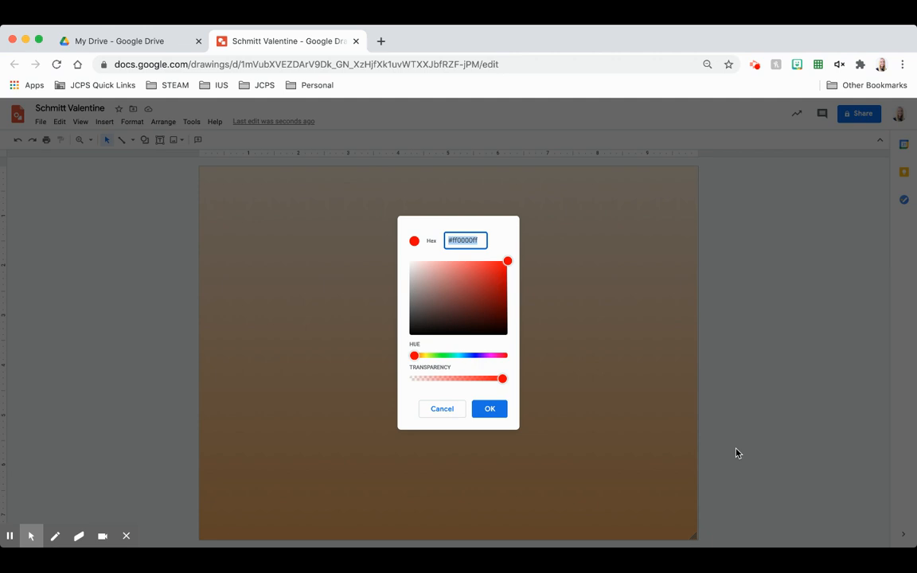
mouse_move(447, 284)
mouse_down()
mouse_move(432, 272)
mouse_move(446, 264)
mouse_up()
click(416, 277)
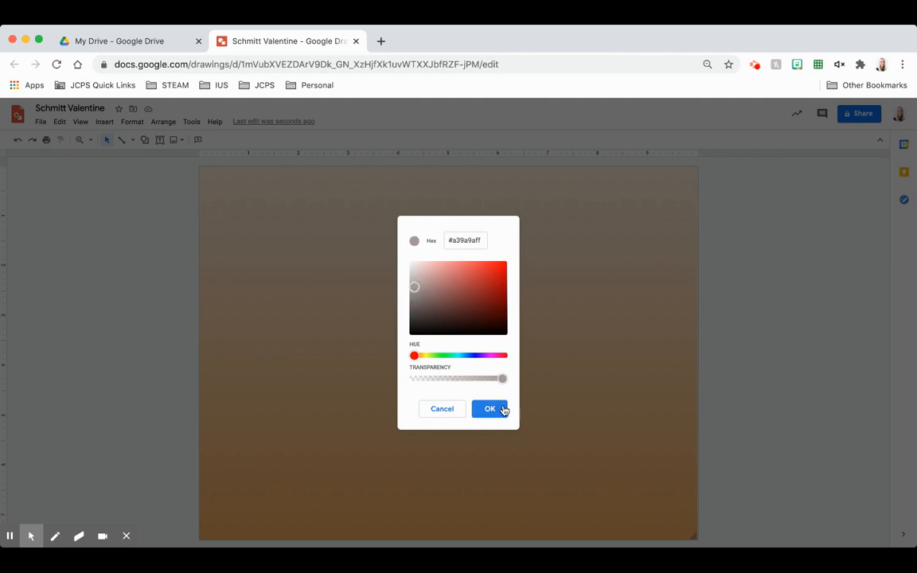
click(500, 409)
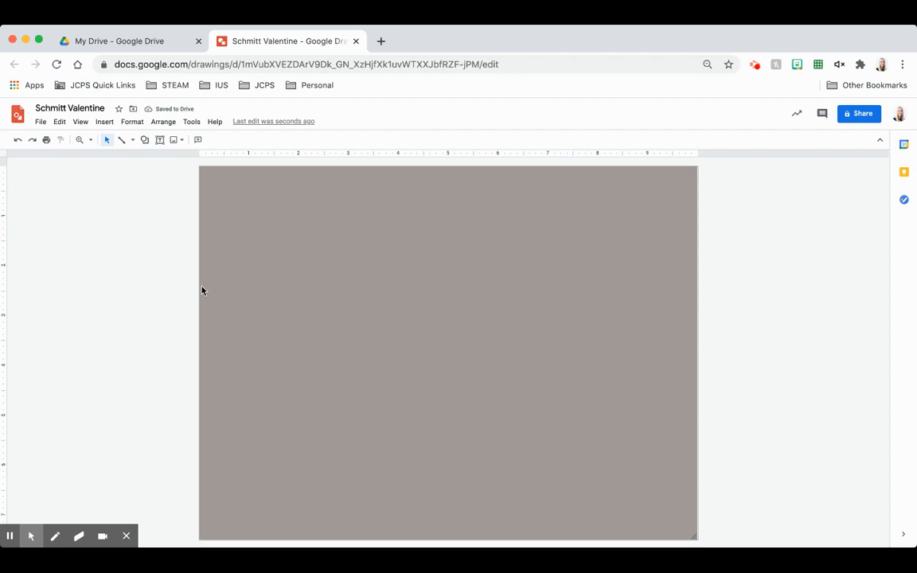
Draw a large heart shape near the middle of the canvas.
click(144, 140)
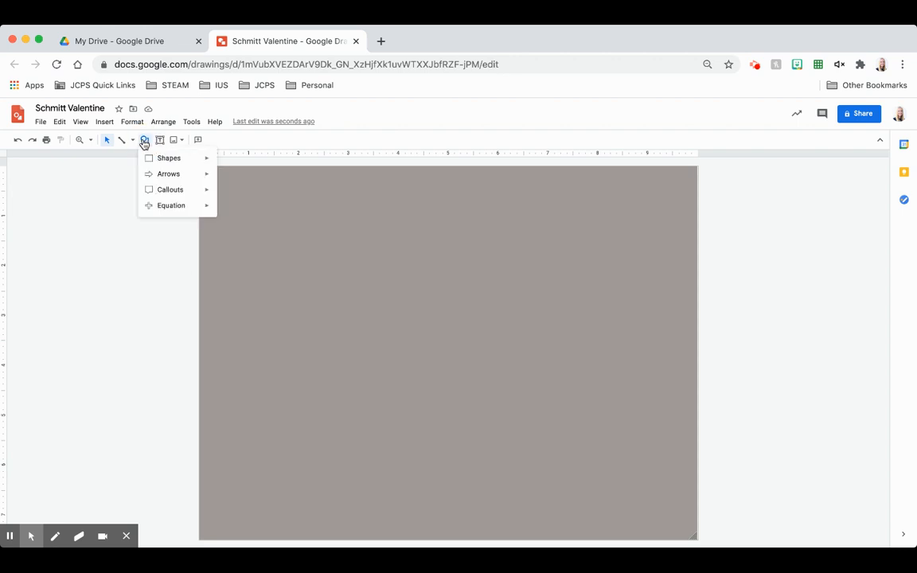
mouse_move(168, 159)
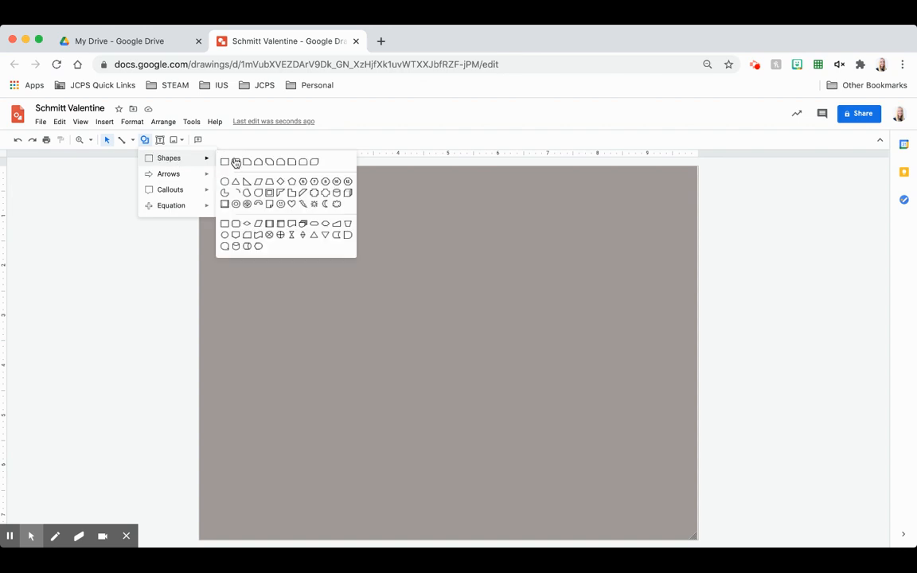
click(291, 203)
drag(357, 249, 517, 403)
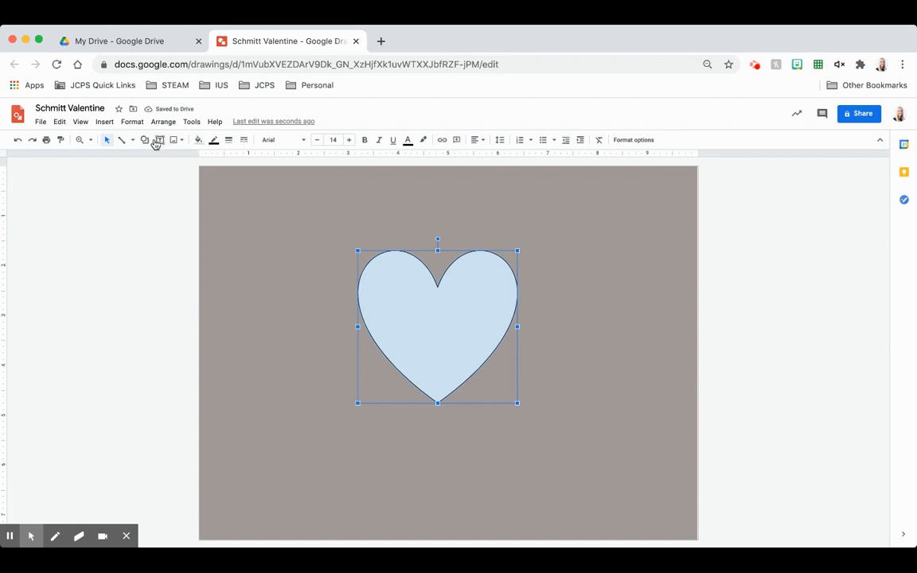
Draw a smaller heart inside the large heart and center the two on each other.
click(144, 140)
mouse_move(196, 164)
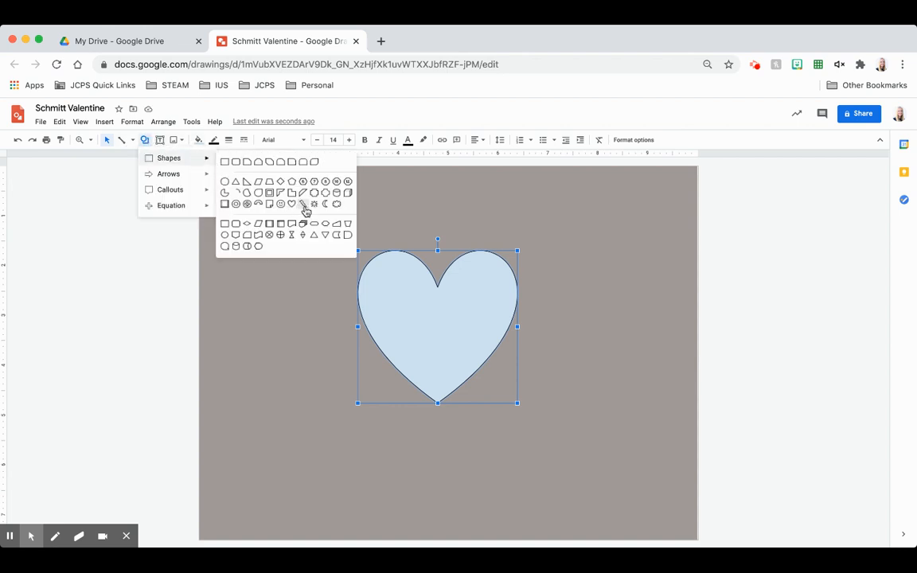
click(265, 188)
mouse_move(396, 291)
mouse_down()
mouse_move(486, 367)
mouse_move(463, 355)
mouse_move(479, 352)
mouse_move(469, 362)
mouse_up()
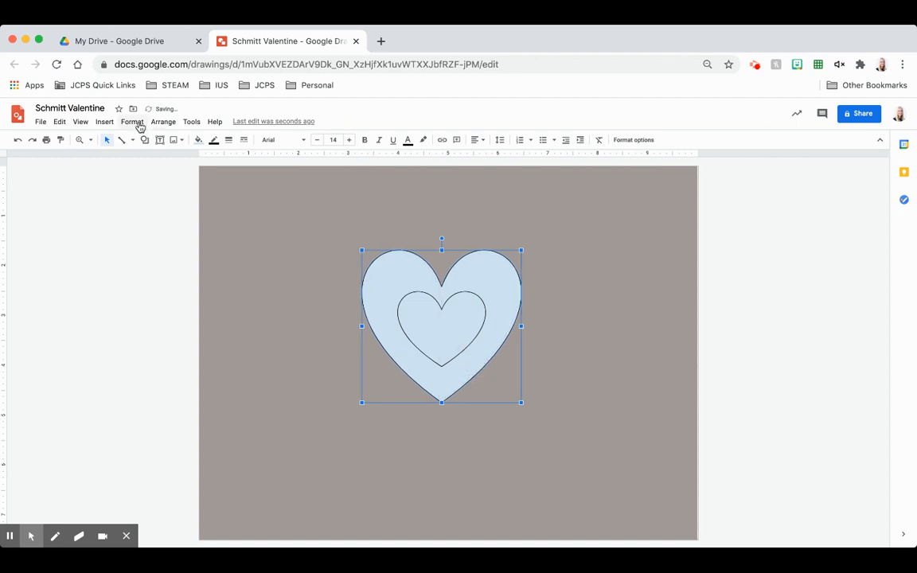
Insert a third heart in the canvas's upper-left area and delete it again.
click(111, 124)
mouse_move(153, 174)
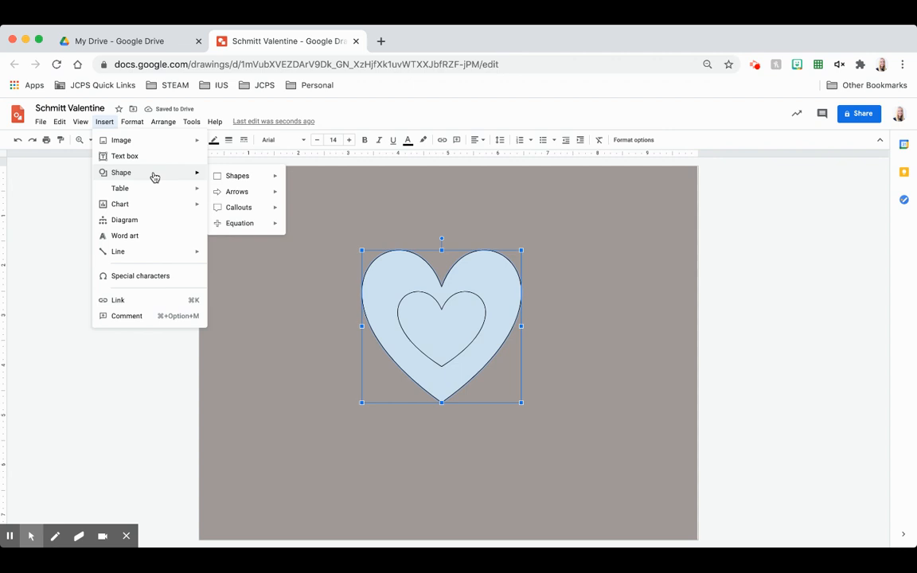
mouse_move(263, 181)
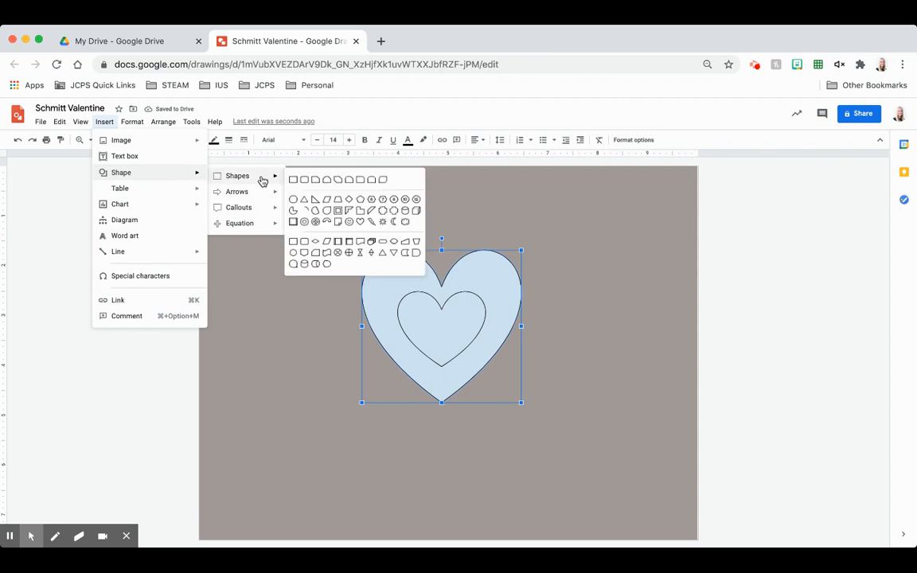
click(359, 221)
drag(253, 224, 342, 299)
key(Delete)
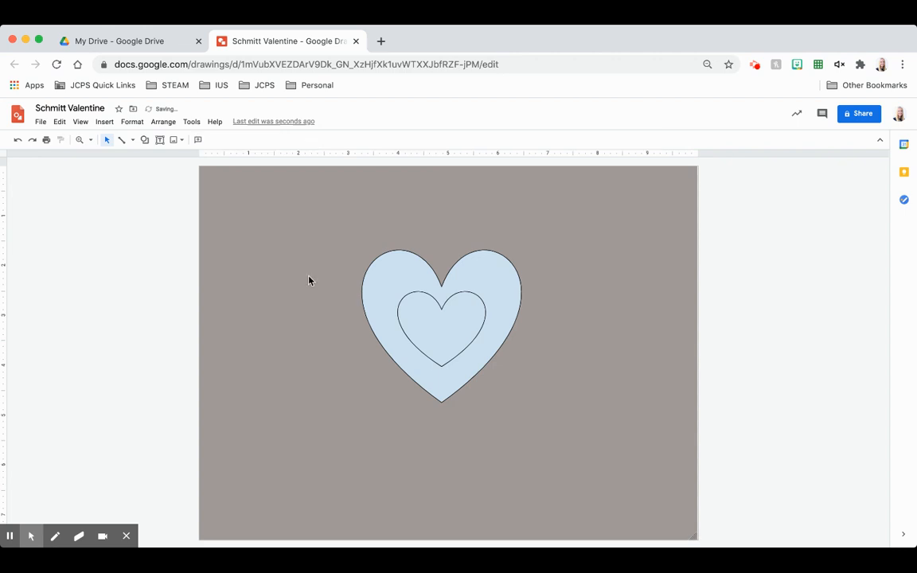
Delete the large heart and the smaller heart from the canvas.
click(428, 272)
key(Delete)
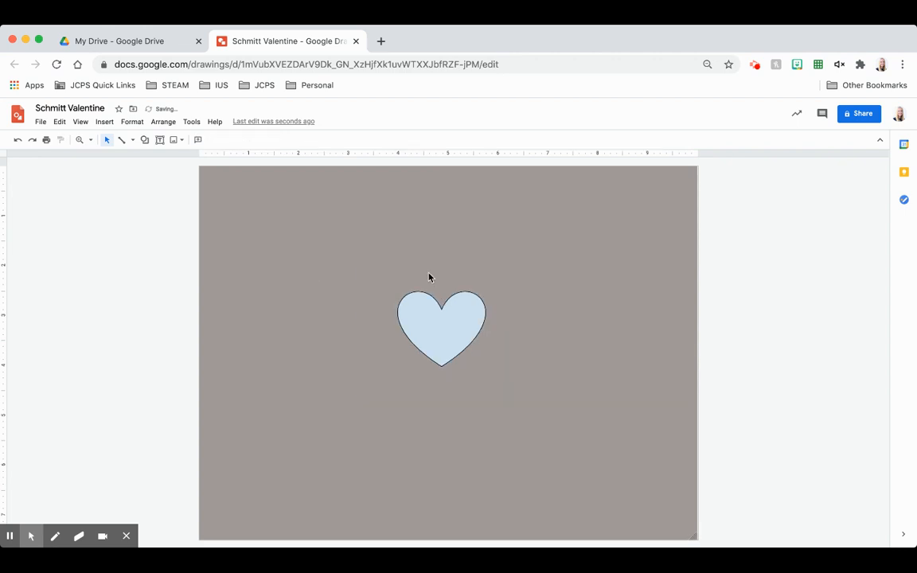
click(440, 321)
key(Delete)
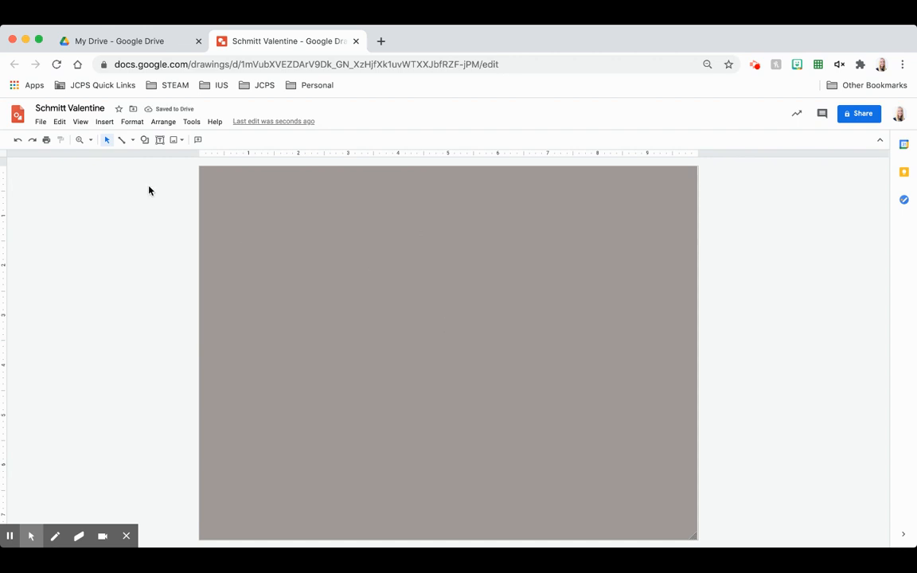
Draw a block arc just below the canvas center and shift it slightly to the right.
click(146, 141)
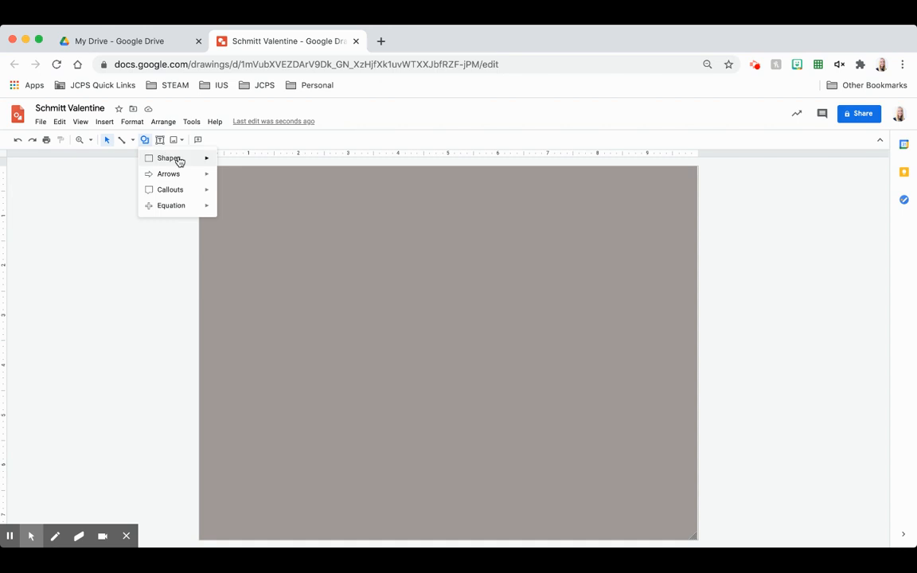
mouse_move(184, 163)
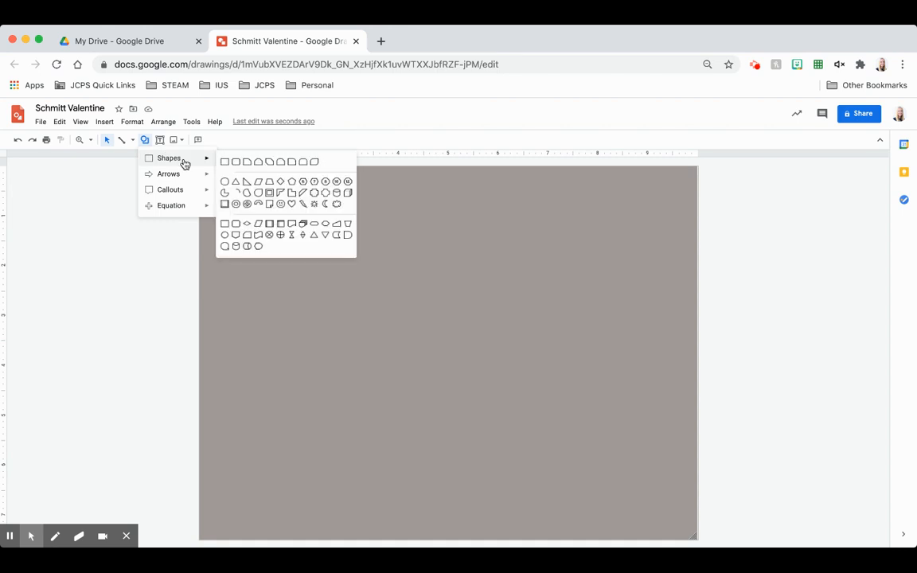
click(258, 206)
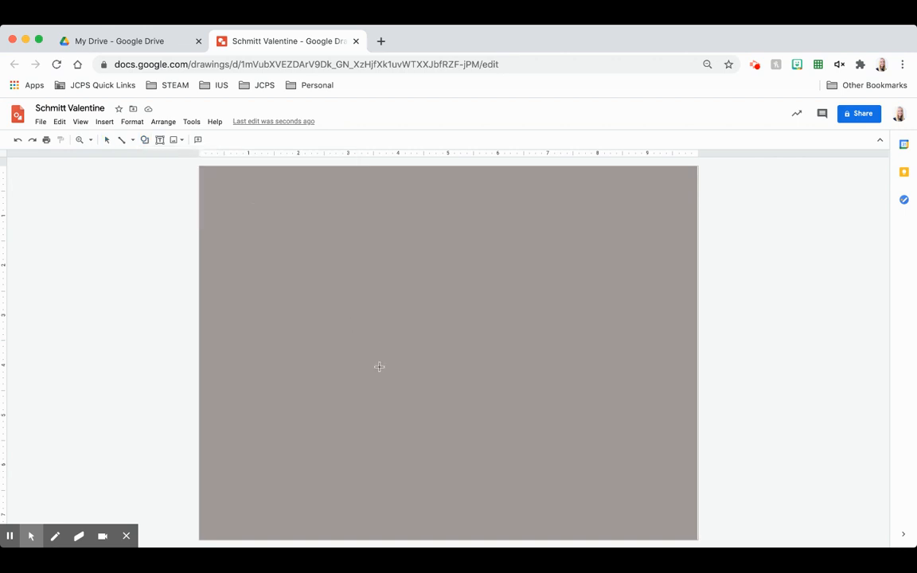
mouse_move(355, 342)
mouse_down()
mouse_move(470, 389)
mouse_move(489, 427)
mouse_move(488, 452)
mouse_move(436, 469)
mouse_move(448, 467)
mouse_up()
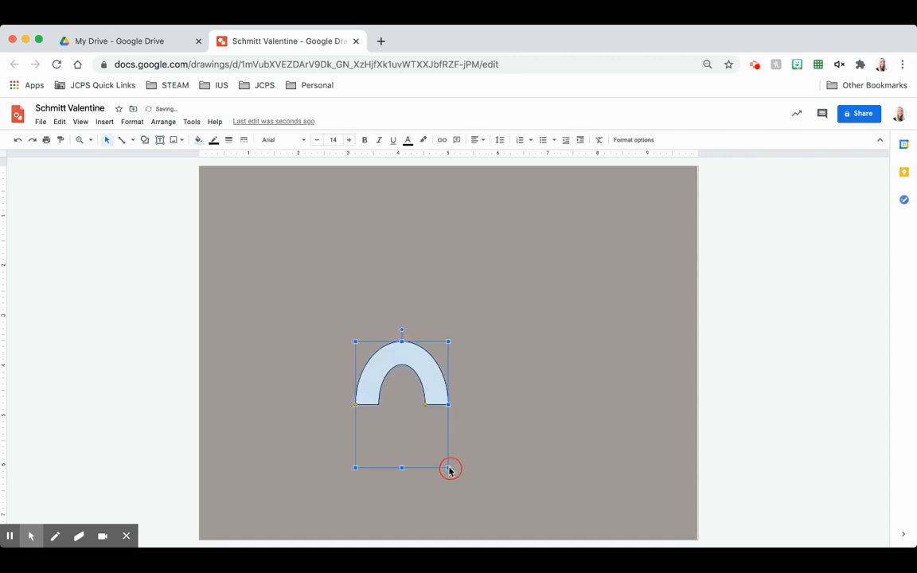
drag(437, 375, 454, 377)
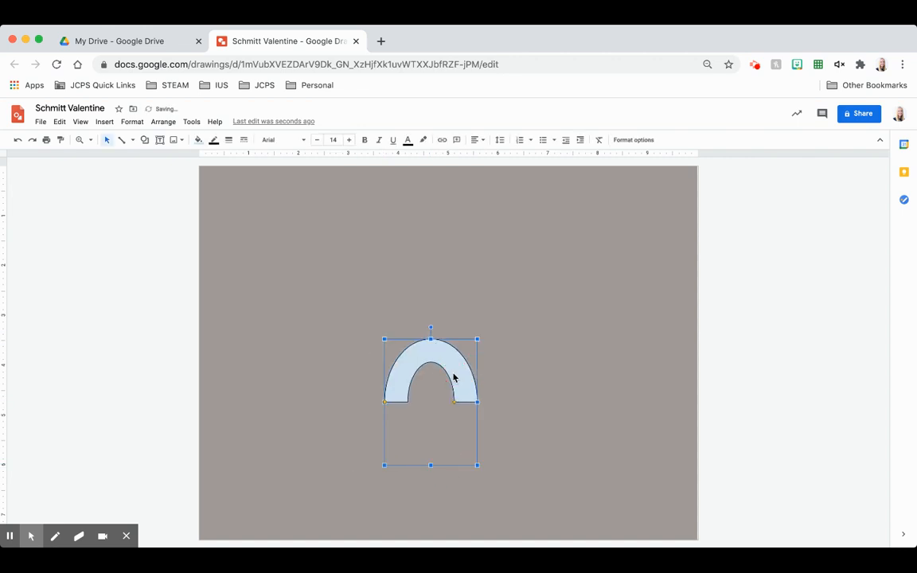
Set both the fill and the border color of the block arc to bright purple.
click(200, 141)
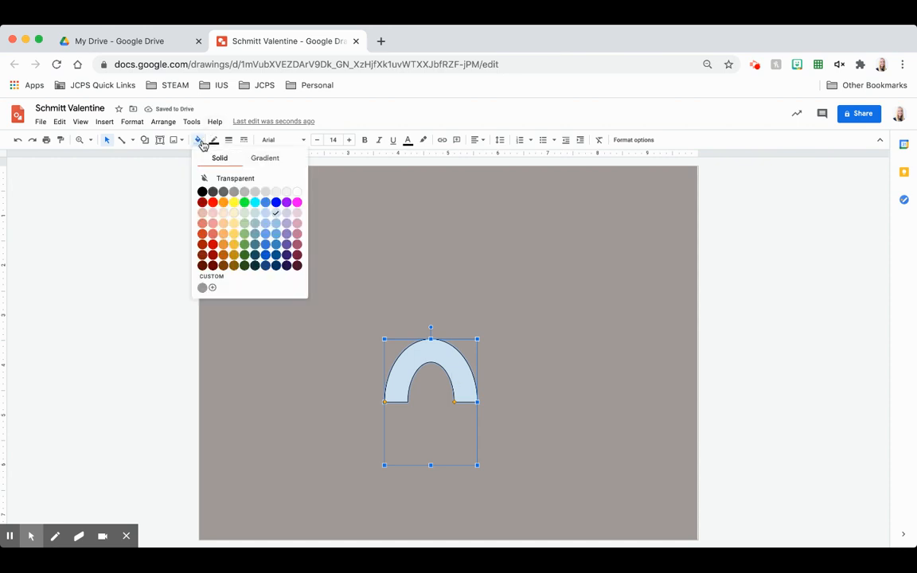
click(287, 202)
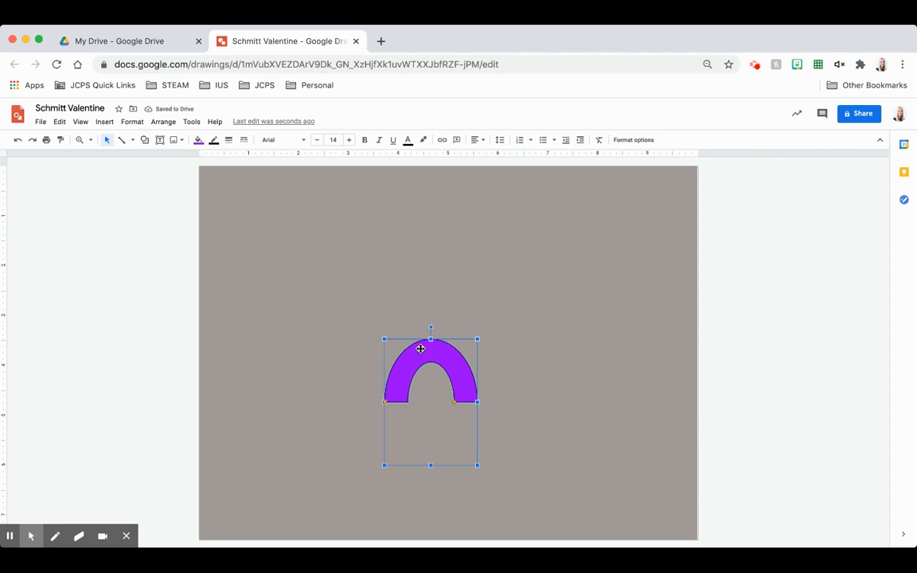
click(214, 141)
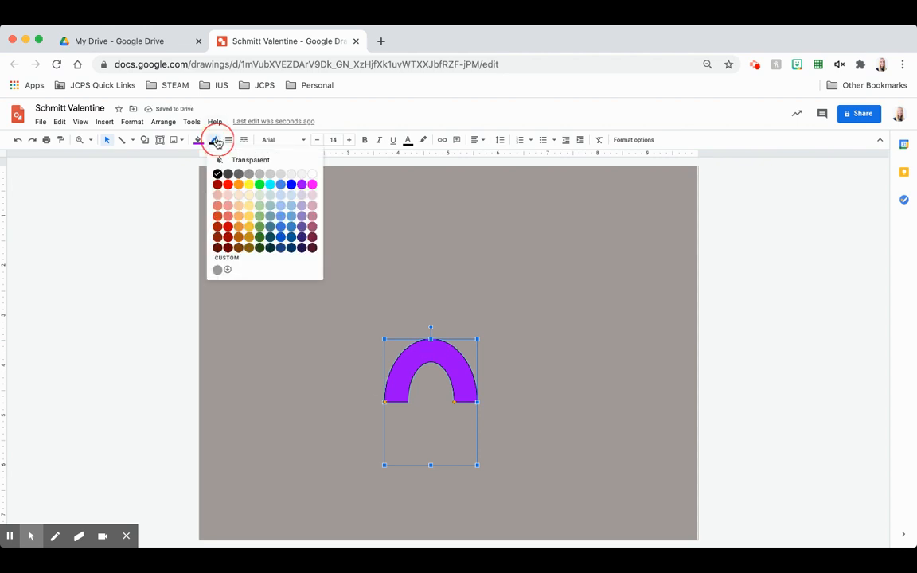
click(302, 185)
click(366, 277)
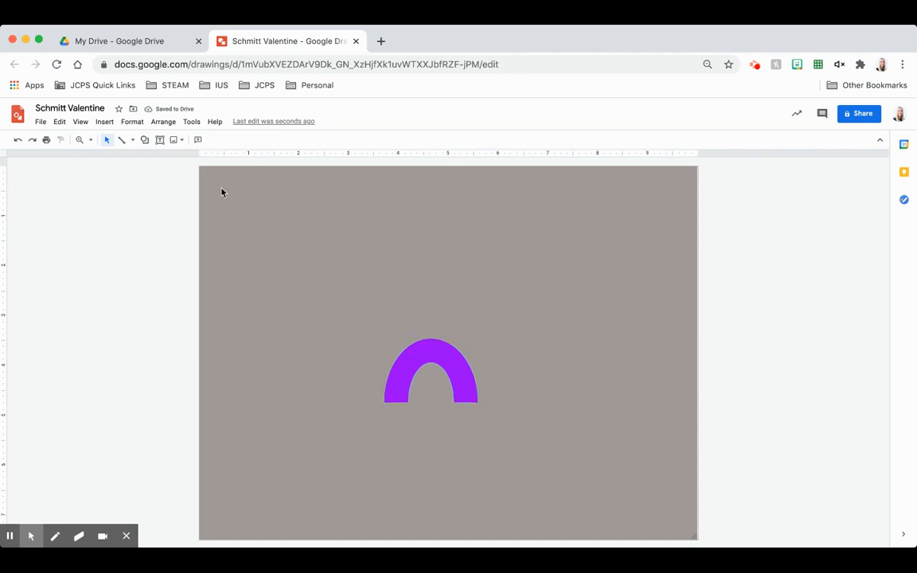
Duplicate the purple block arc, place the copy slightly above the original, and set the copy's fill and border to bright blue.
click(144, 139)
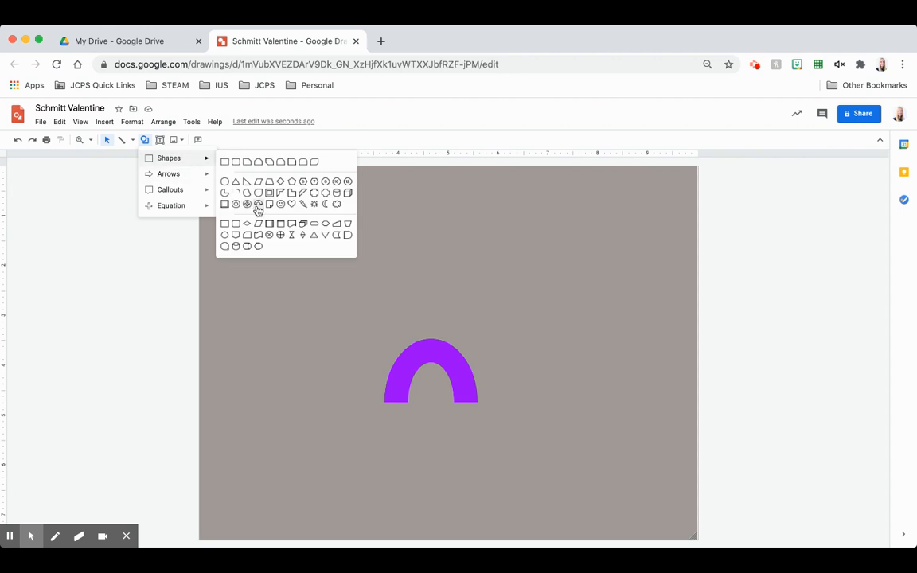
click(405, 367)
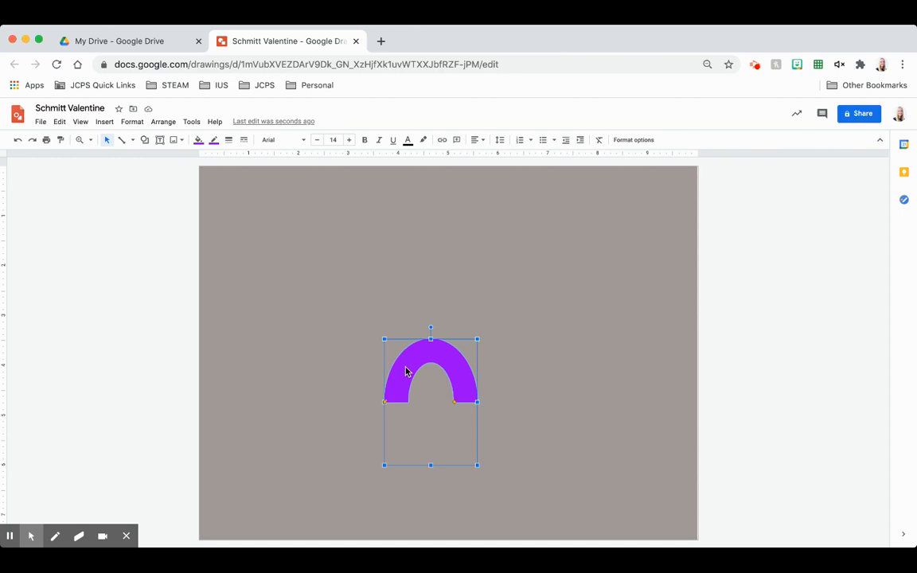
drag(407, 370, 407, 328)
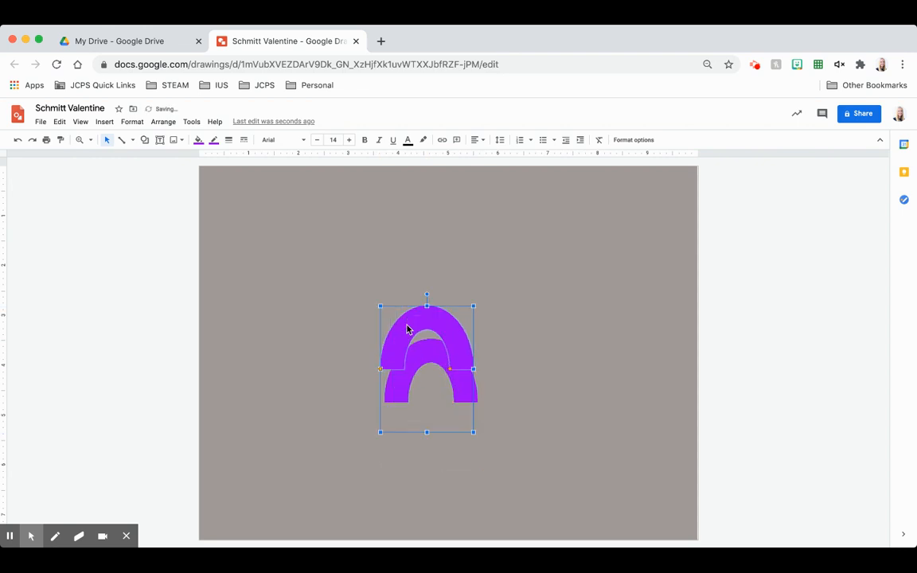
click(199, 140)
click(275, 201)
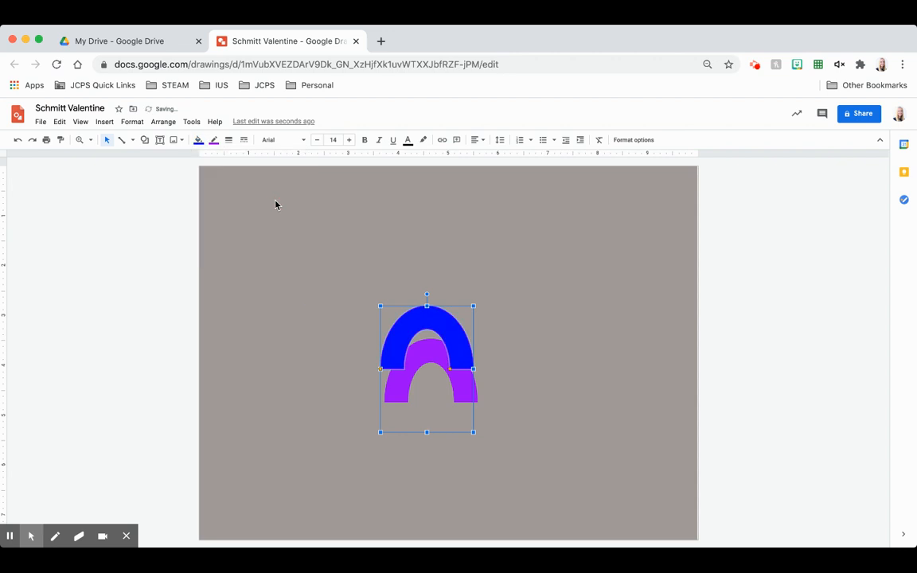
click(214, 139)
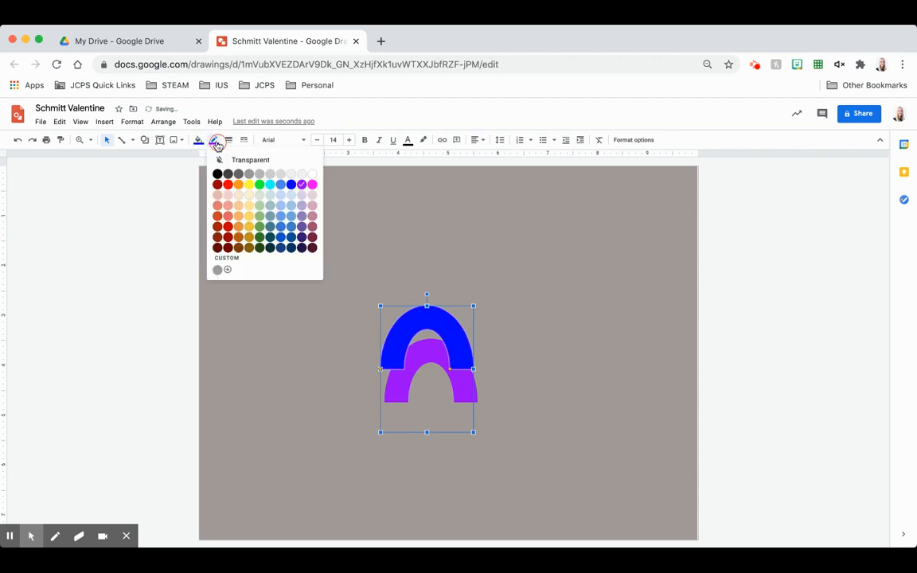
click(292, 185)
Enlarge the blue arc to about 3 inches wide and center it over the purple arc as an outer rainbow band.
drag(474, 432, 521, 440)
click(489, 387)
click(479, 389)
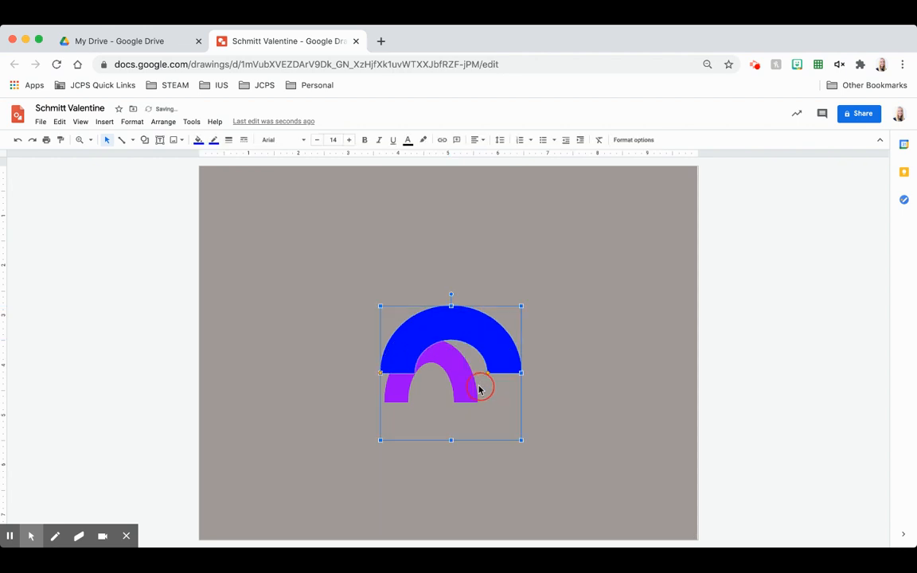
drag(491, 362, 473, 354)
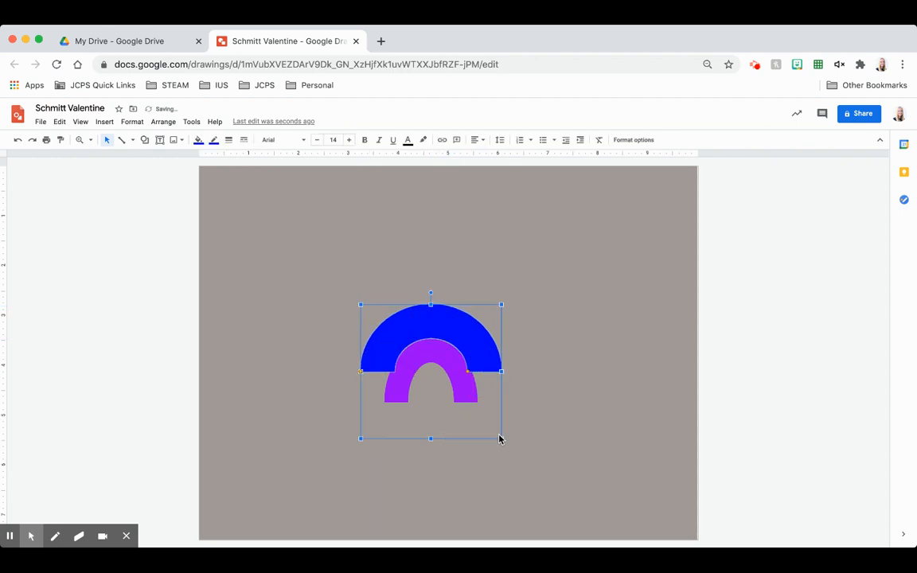
drag(501, 439, 509, 495)
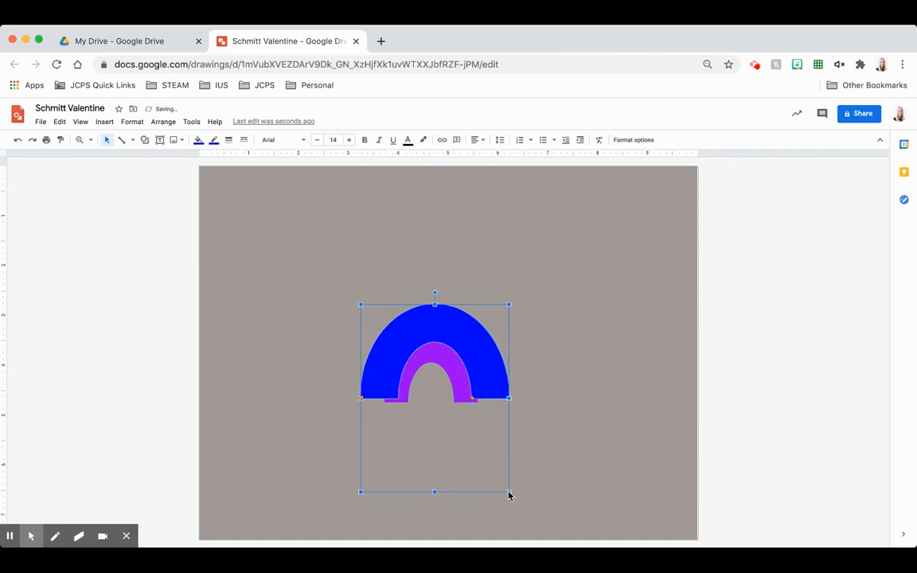
mouse_move(487, 370)
mouse_down()
mouse_move(483, 362)
mouse_move(487, 375)
mouse_up()
click(569, 398)
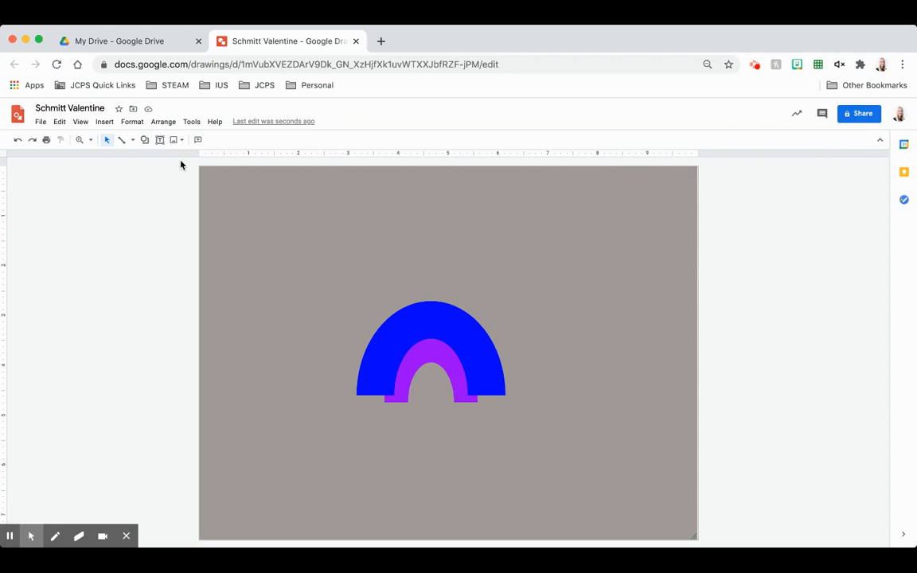
Duplicate the blue arc, place the copy above it, and set the copy's fill and border to medium green.
click(398, 328)
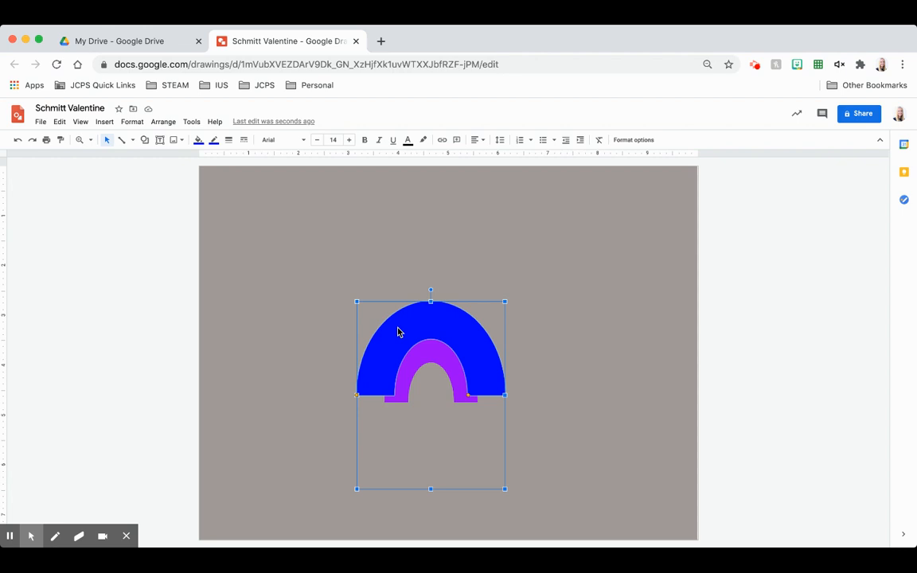
drag(398, 332, 399, 288)
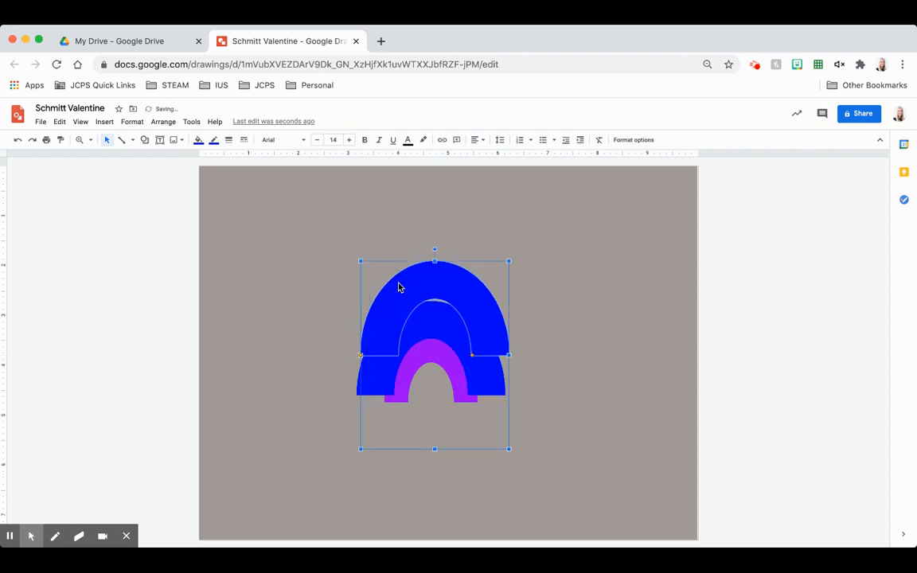
click(198, 140)
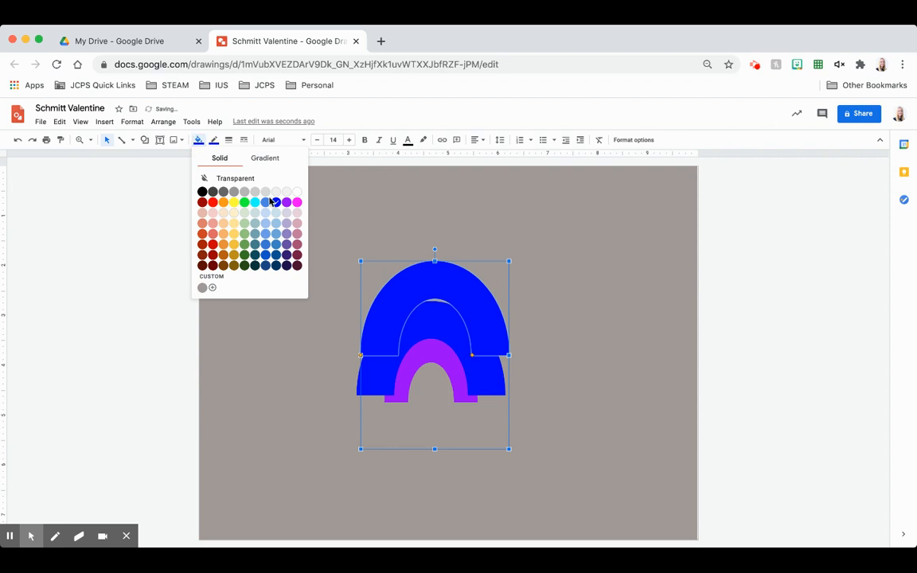
click(245, 247)
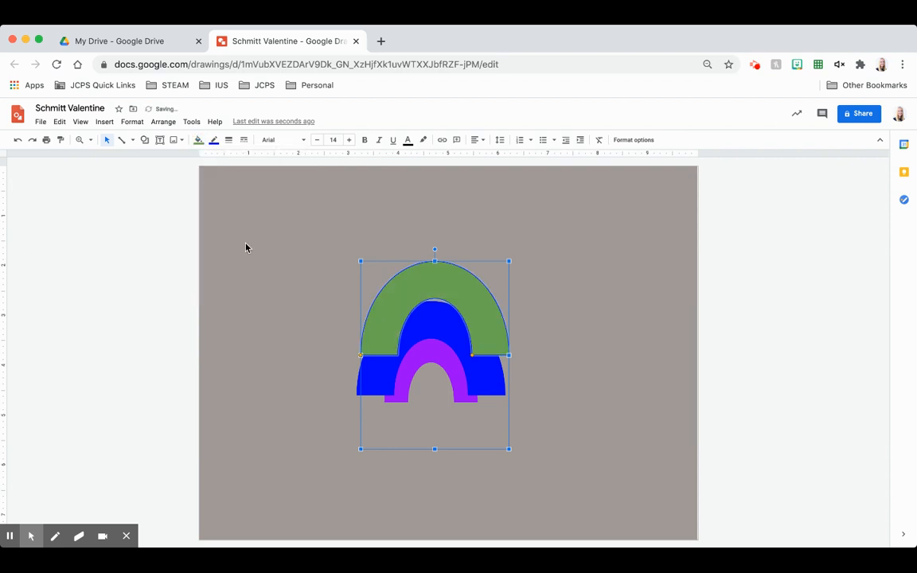
click(214, 144)
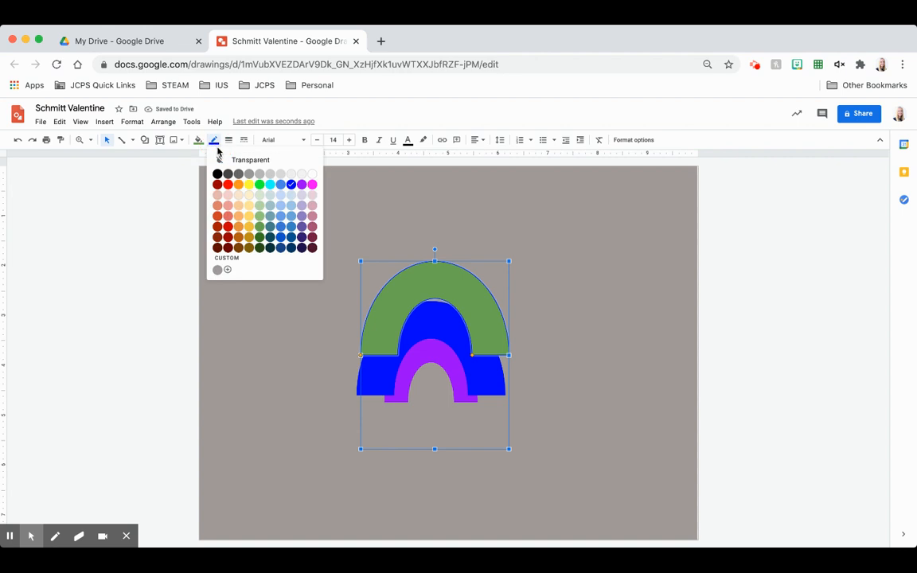
click(259, 231)
Resize the green arc to nearly 4 inches wide and center it over the blue arc as the outermost rainbow band.
drag(366, 293, 351, 294)
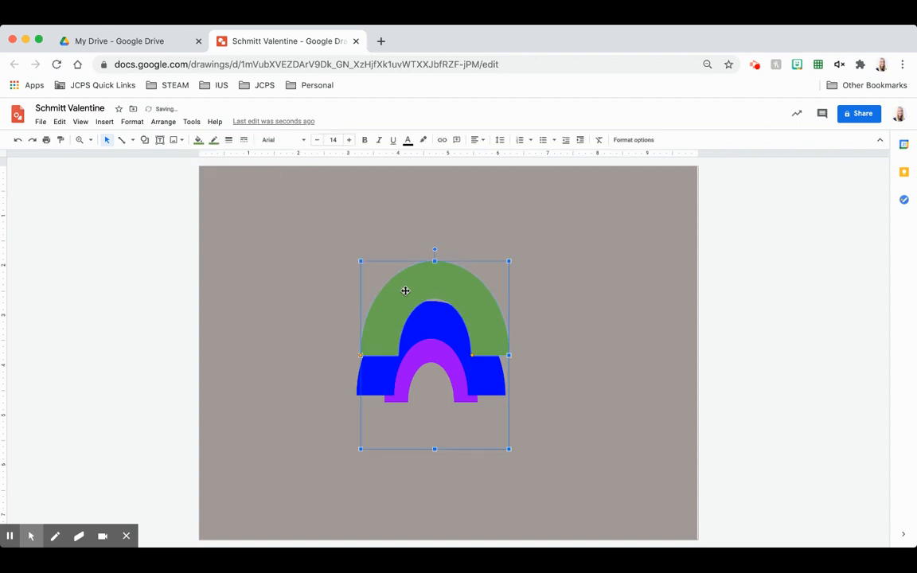
drag(511, 449, 581, 408)
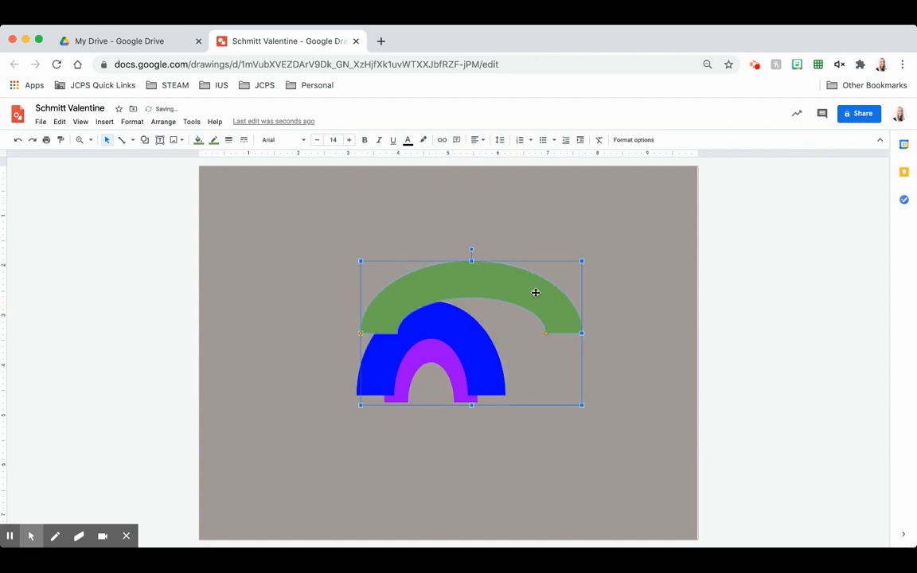
drag(557, 317, 500, 327)
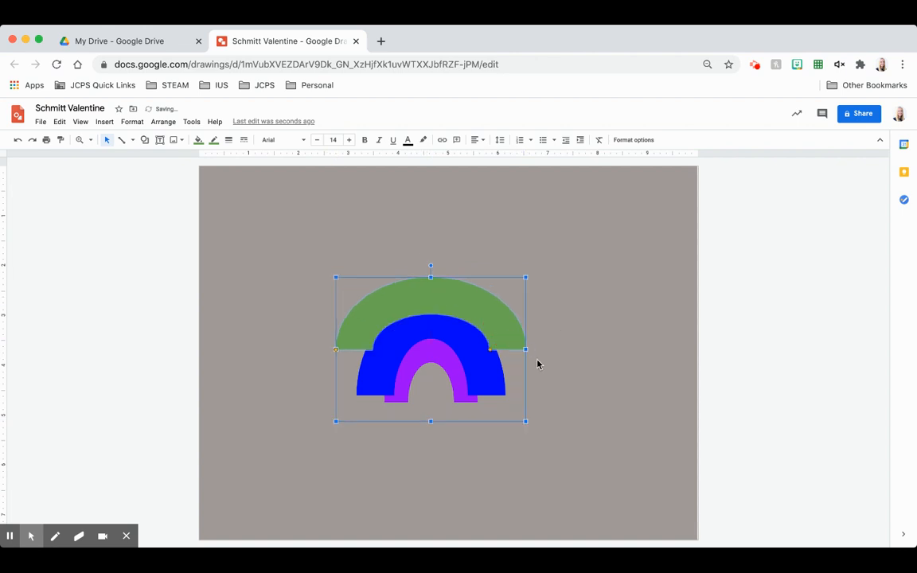
drag(528, 424, 526, 451)
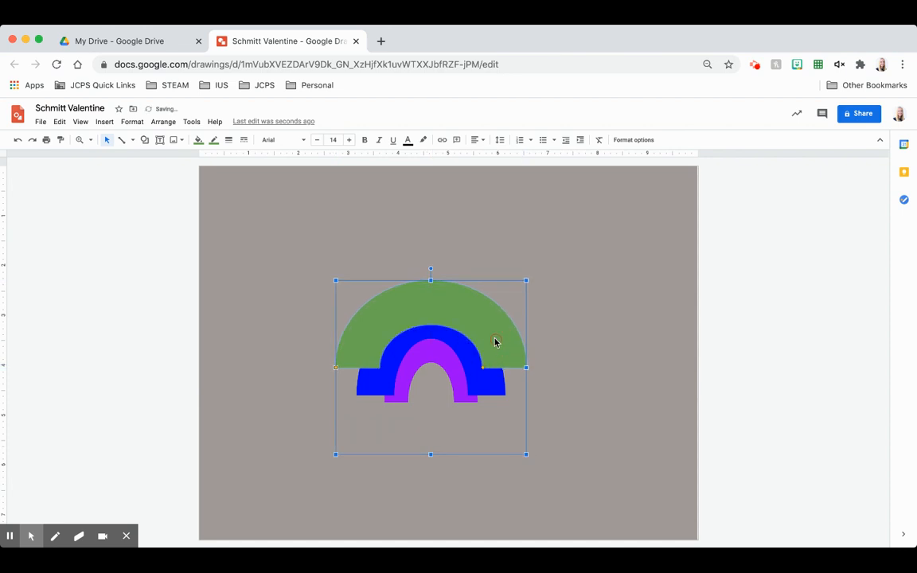
click(589, 362)
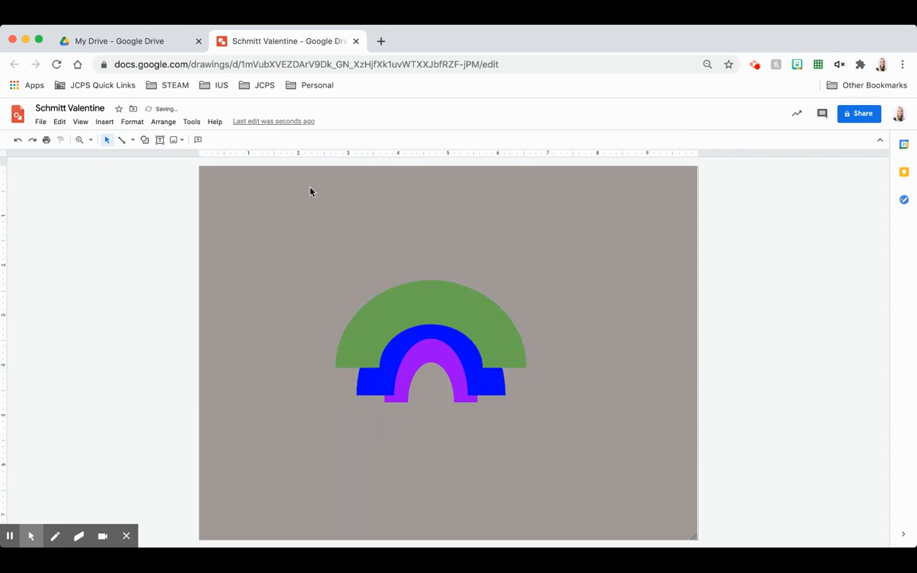
Draw a cloud about 3 inches wide covering the left end of the rainbow.
click(146, 141)
mouse_move(169, 166)
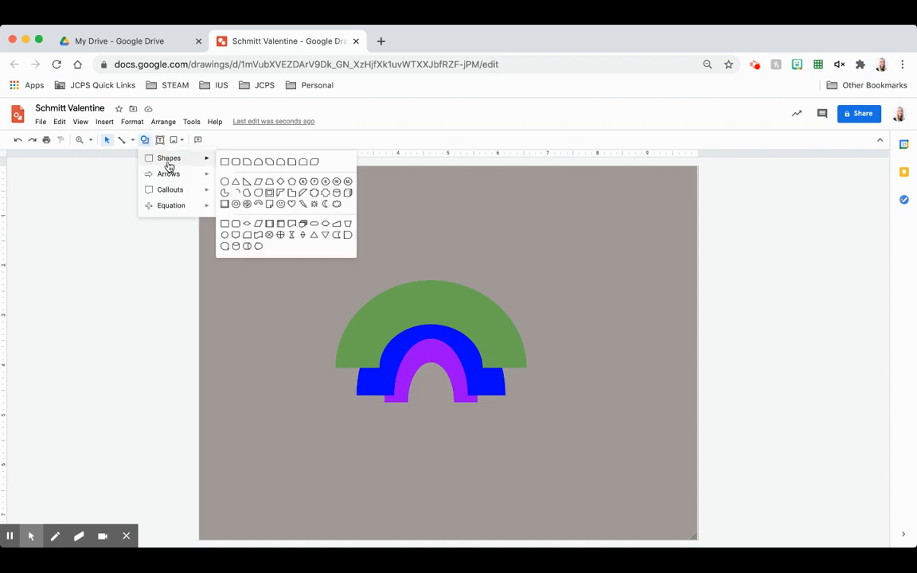
click(337, 207)
drag(273, 351, 427, 452)
drag(390, 423, 378, 418)
Set both the fill and the border color of the cloud to white.
click(199, 140)
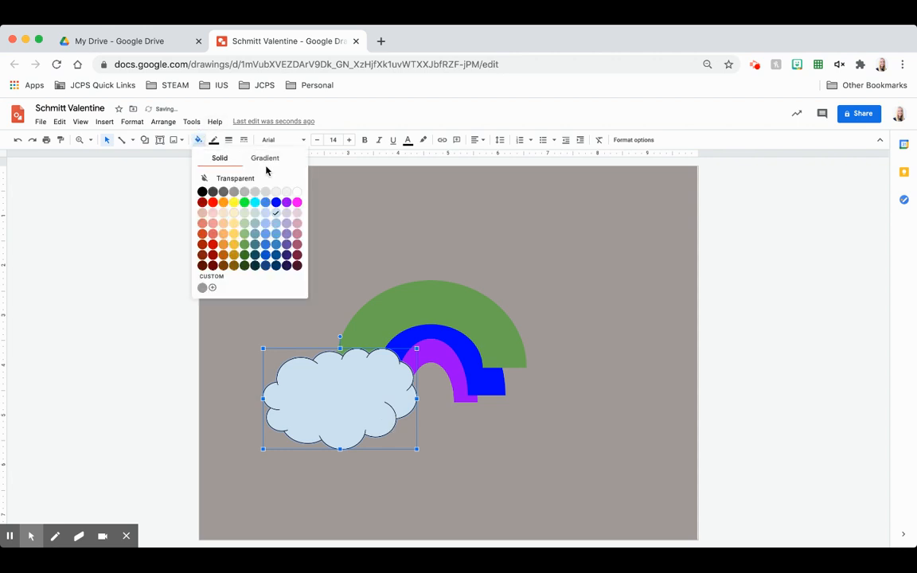
click(296, 194)
click(213, 140)
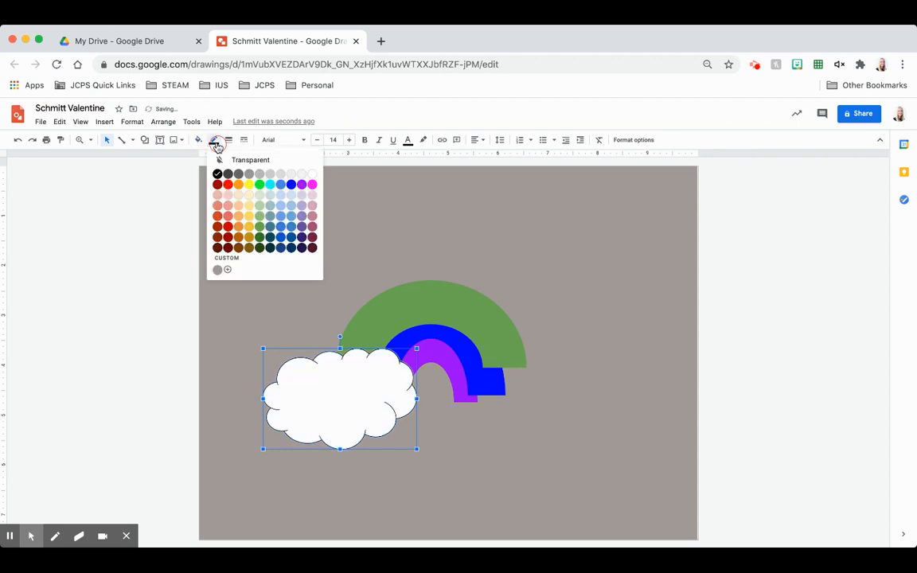
click(312, 180)
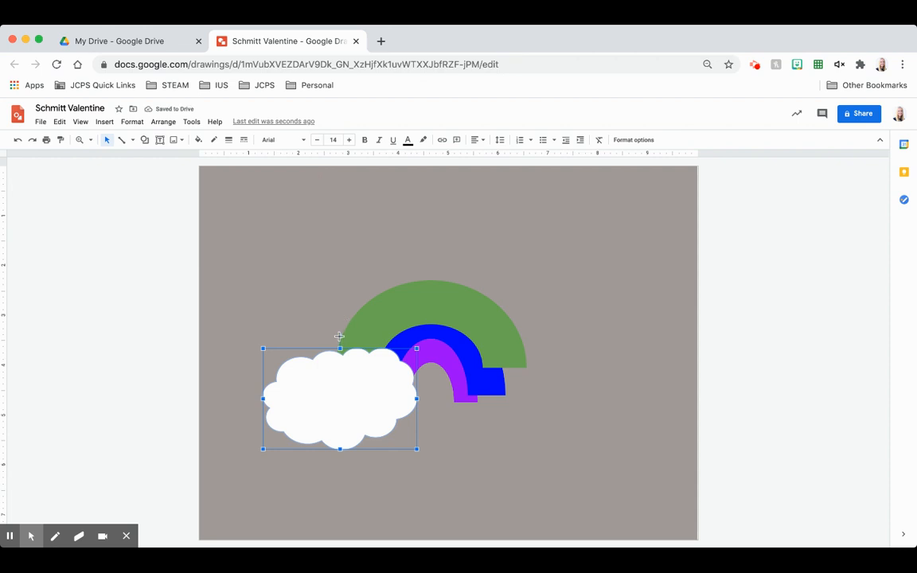
Rotate the cloud slightly clockwise and shrink it to fit over the rainbow's left end.
drag(339, 335, 369, 344)
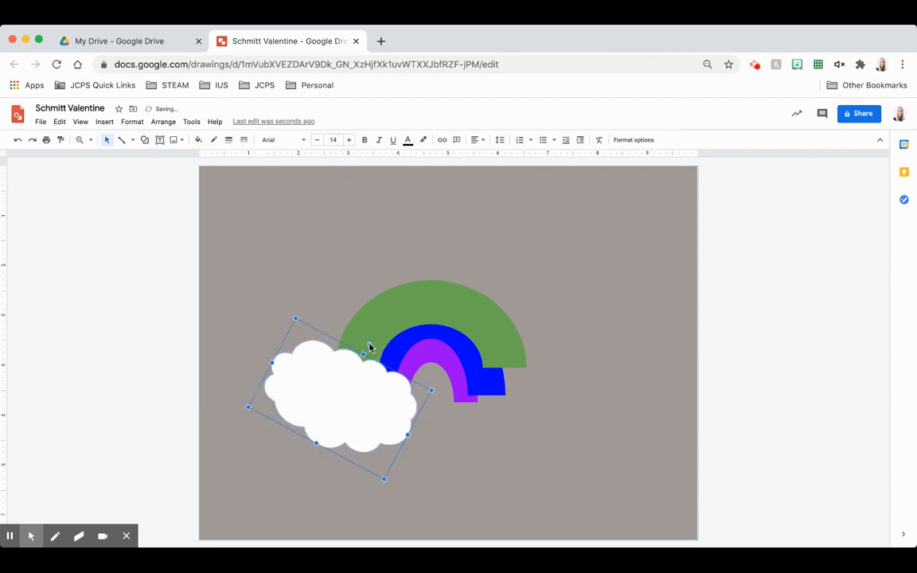
click(431, 395)
click(402, 407)
drag(430, 390, 384, 400)
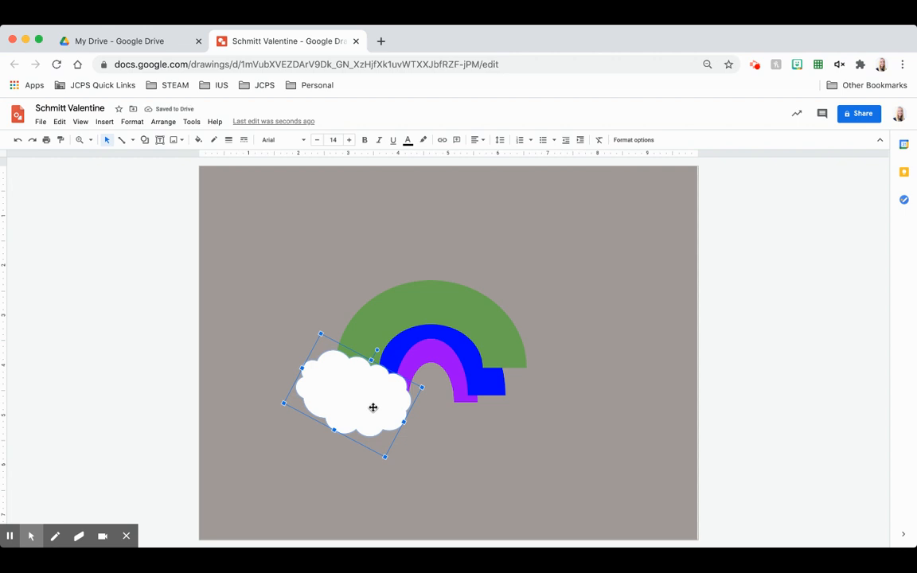
Duplicate the cloud, move the copy over the rainbow's right end, and rotate it counterclockwise to mirror the left cloud's tilt.
key(super+v)
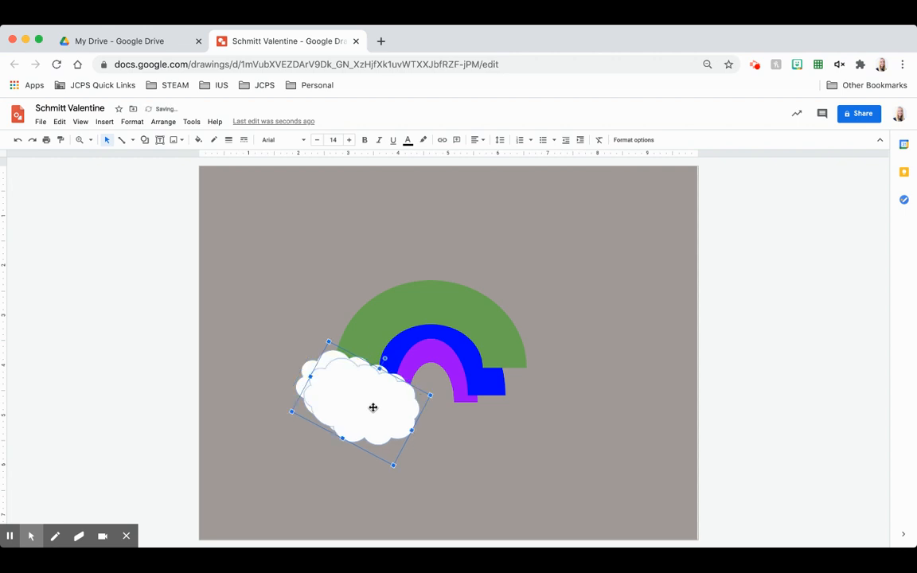
drag(374, 407, 527, 417)
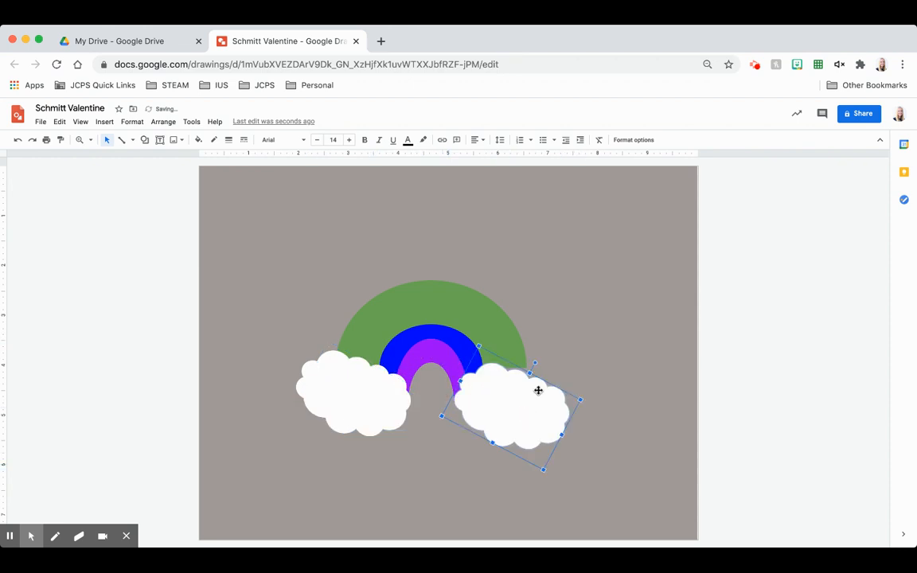
drag(535, 364, 490, 383)
click(597, 372)
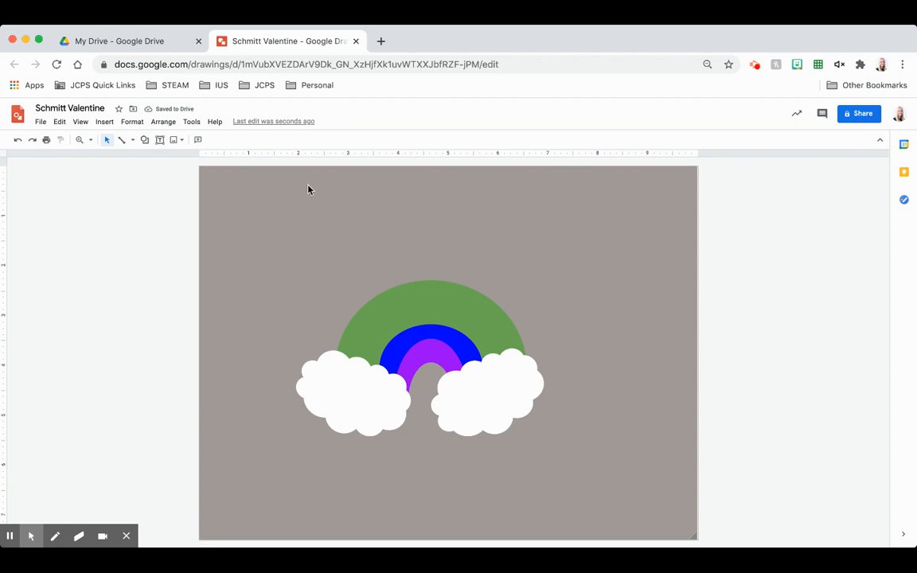
Add a wide text box above the rainbow reading "You color my world!" and center its text.
click(159, 140)
drag(255, 195, 622, 253)
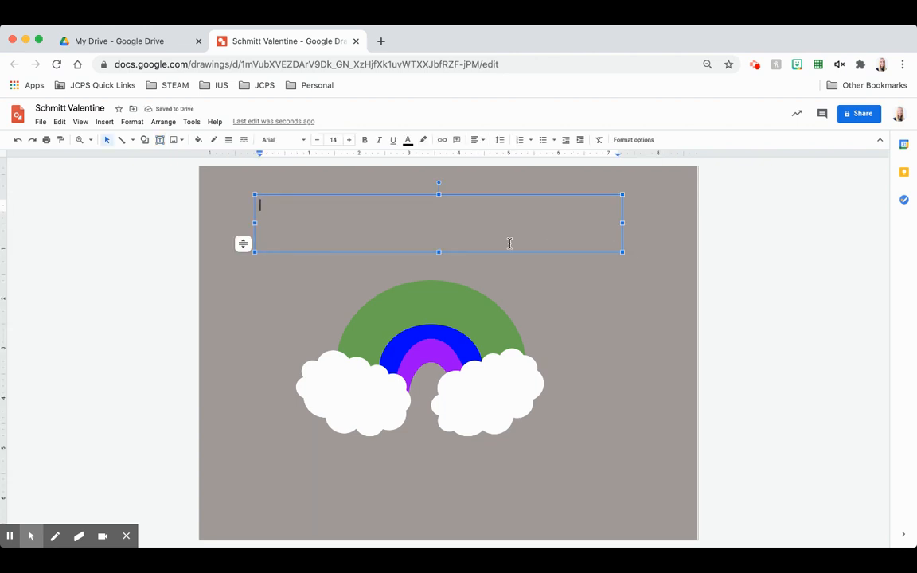
text(You)
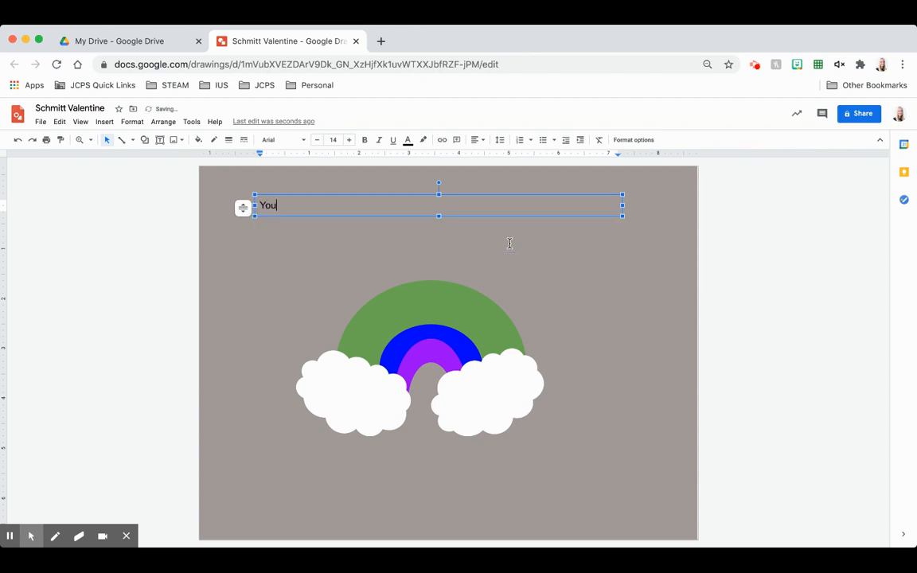
text( color my world!)
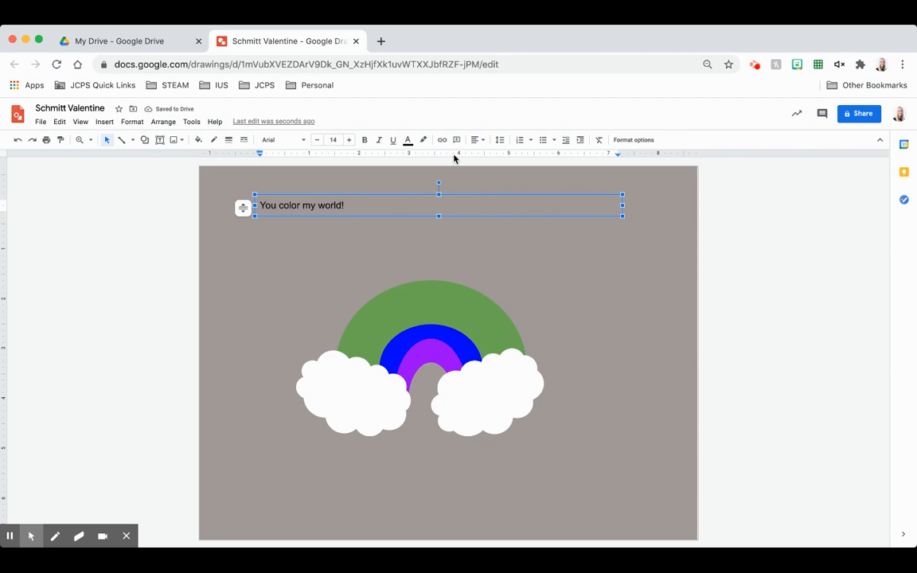
click(475, 140)
click(489, 156)
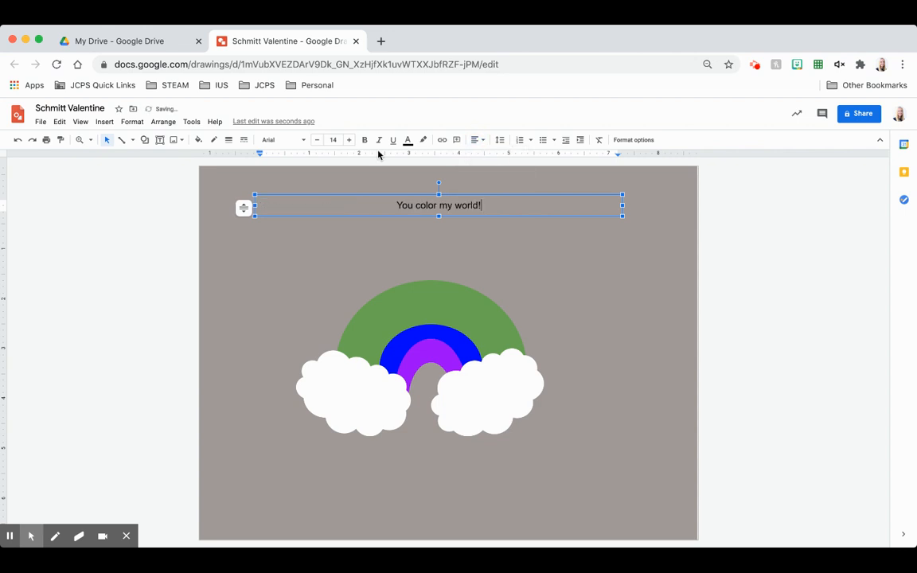
Set the "You color my world!" text to font size 28 and color it red.
triple_click(436, 204)
click(355, 142)
click(355, 142)
click(355, 142)
click(355, 141)
click(354, 142)
click(355, 142)
click(354, 142)
click(407, 141)
click(423, 169)
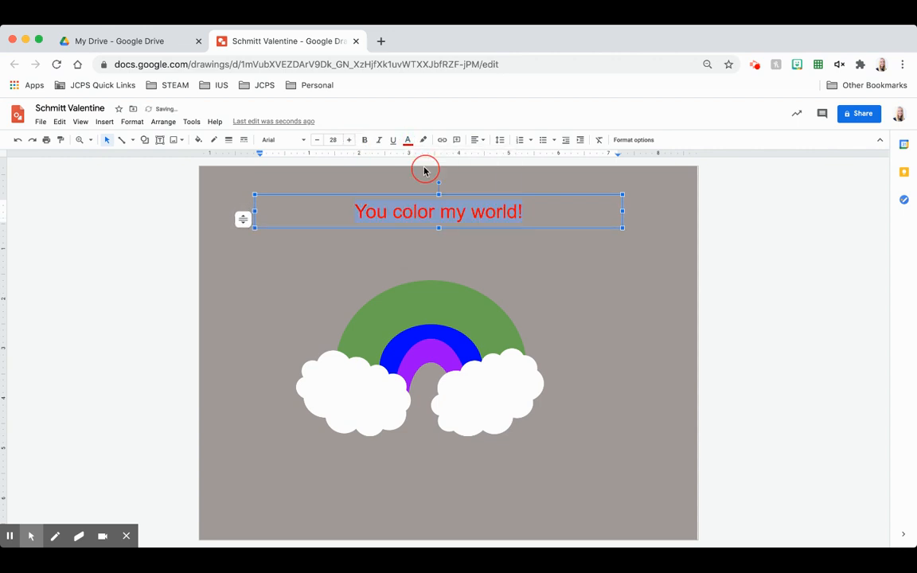
Change the "You color my world!" text to the Ribeye font and enlarge it to size 45.
click(282, 142)
click(297, 194)
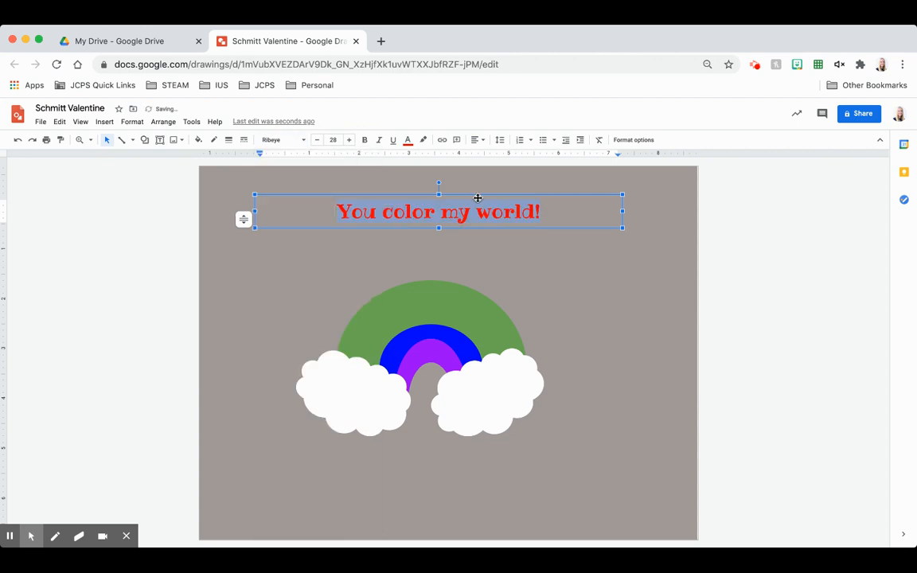
click(350, 141)
click(350, 142)
click(350, 142)
click(350, 142)
click(350, 142)
click(350, 141)
click(350, 141)
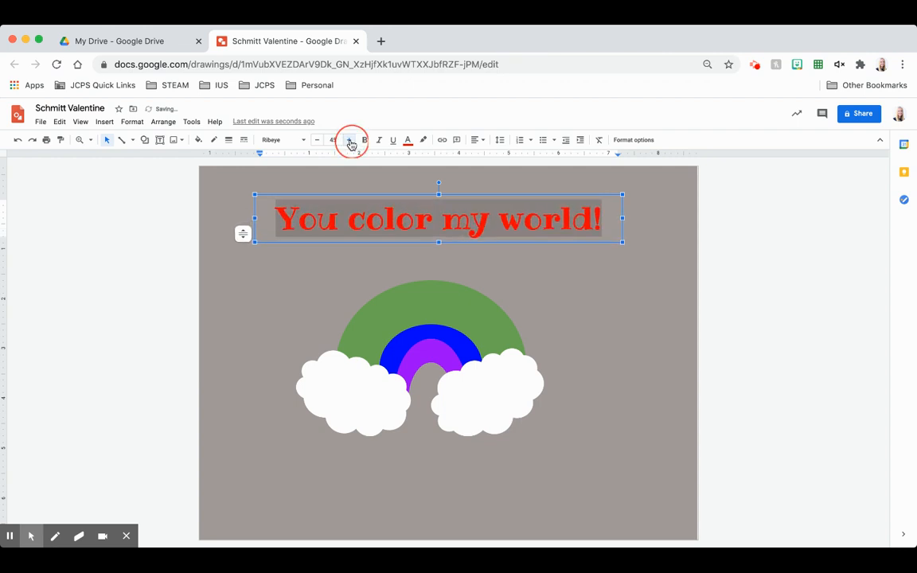
Draw a tall looping freehand scribble in the empty area left of the rainbow and color its line yellow.
click(592, 322)
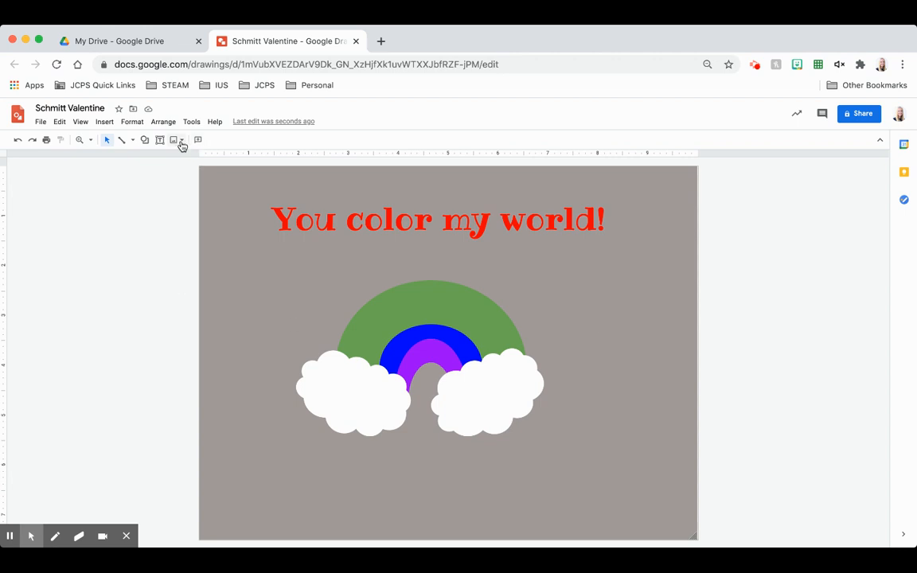
click(132, 140)
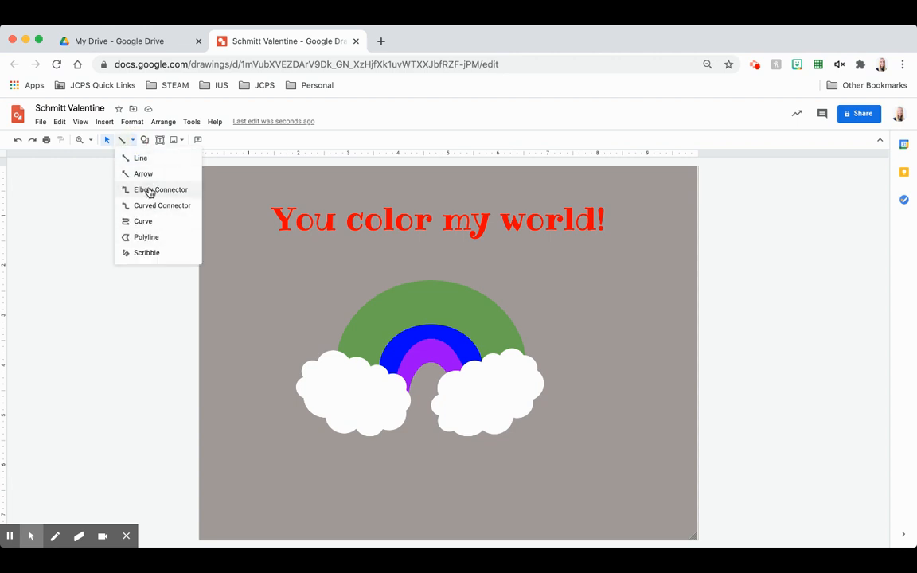
click(146, 253)
mouse_move(250, 316)
mouse_down()
mouse_move(246, 277)
mouse_move(287, 257)
mouse_move(310, 280)
mouse_move(239, 385)
mouse_move(262, 429)
mouse_move(269, 369)
mouse_move(241, 287)
mouse_move(280, 295)
mouse_move(261, 312)
mouse_up()
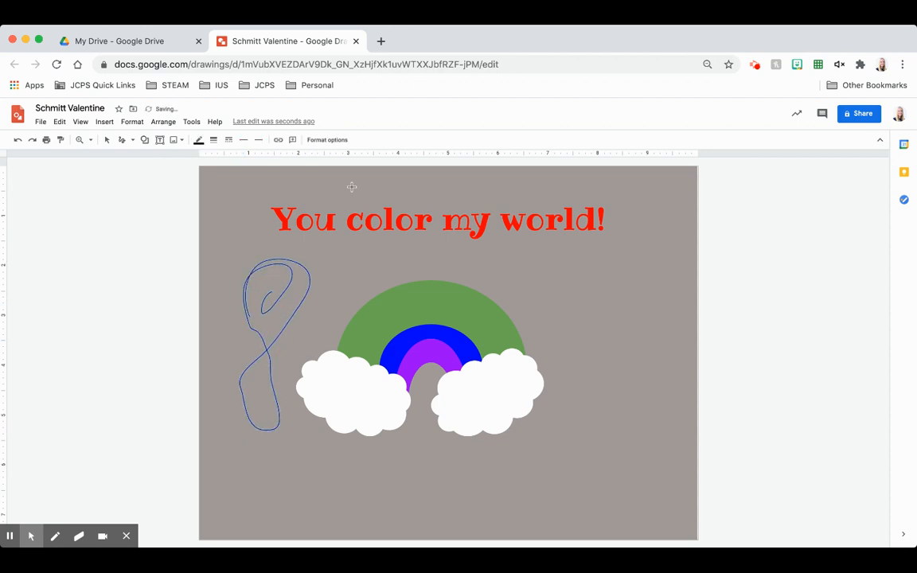
click(199, 140)
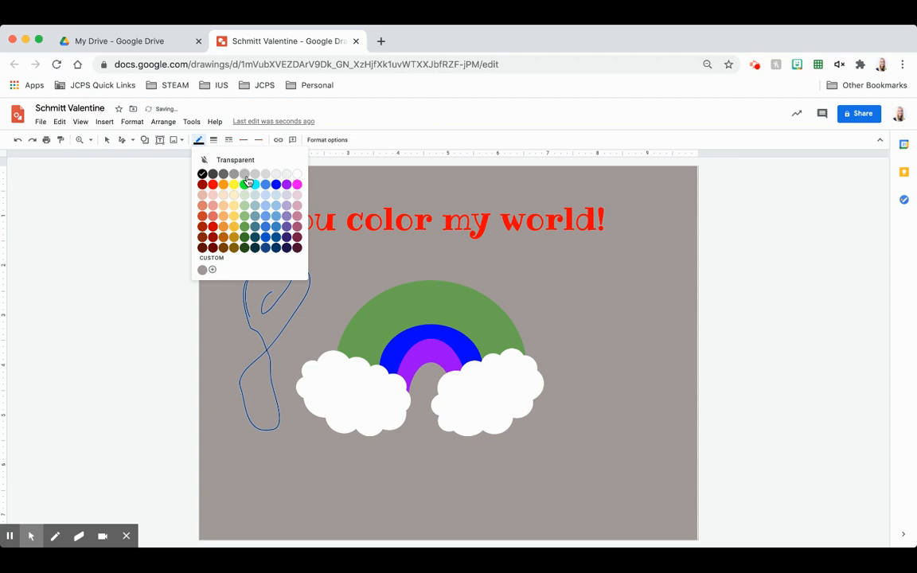
click(234, 185)
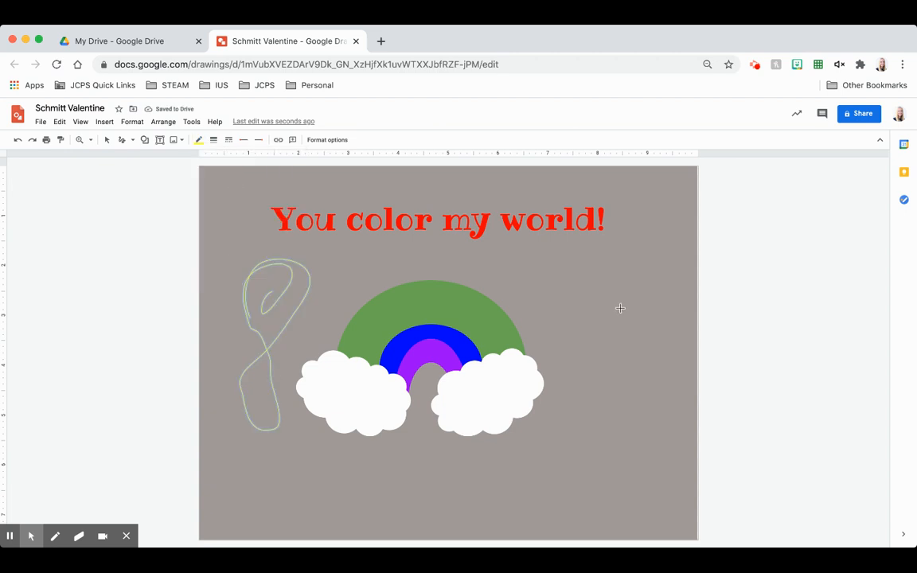
View the drawing's sharing options for adding people and getting a link, and close them without sharing.
click(856, 115)
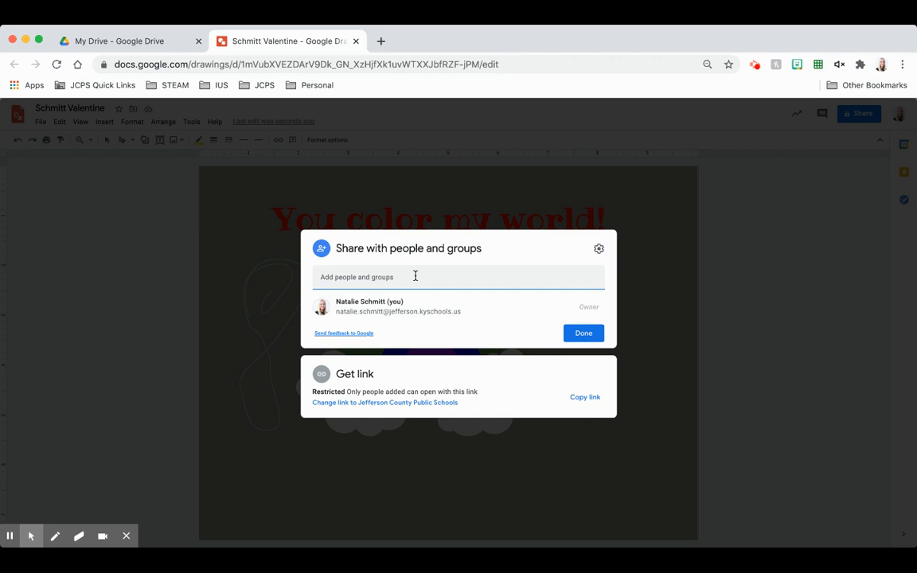
click(649, 298)
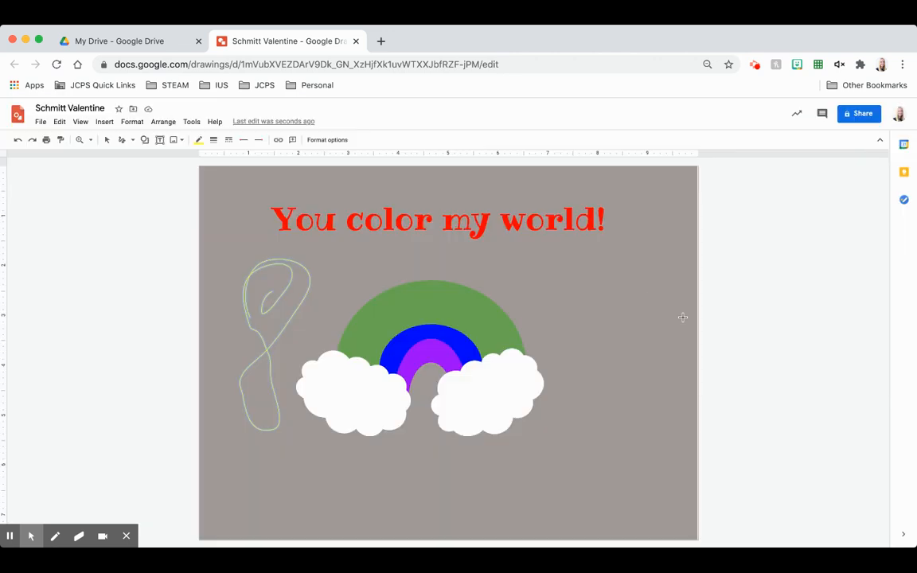